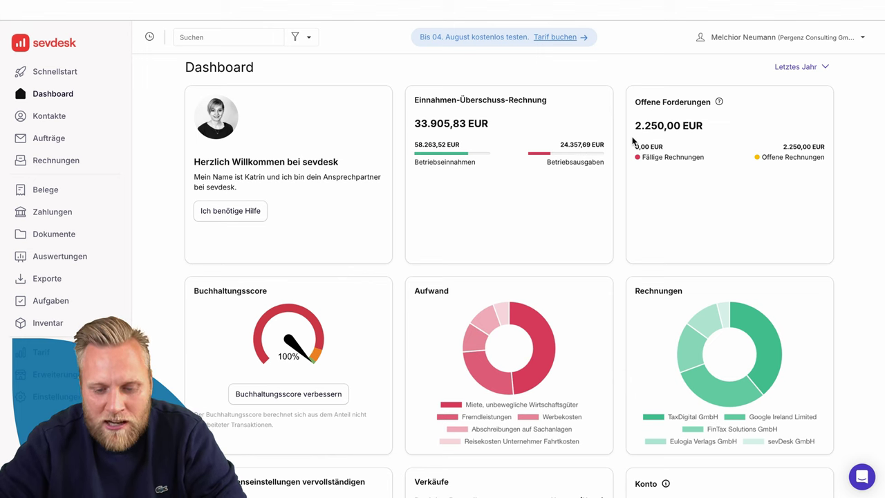
Step: Review the dashboard cards for income surplus, open receivables, expenses, invoices, sales and account balance
scroll(668, 189, "down", 2)
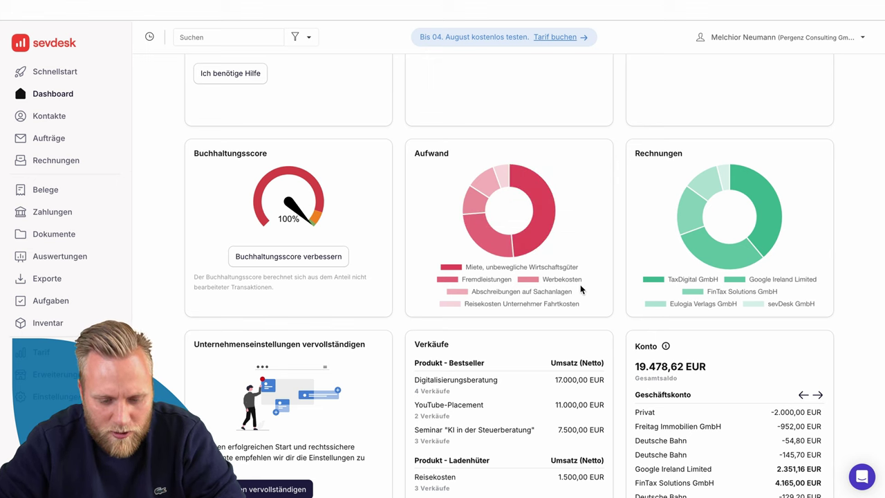
scroll(579, 285, "down", 1)
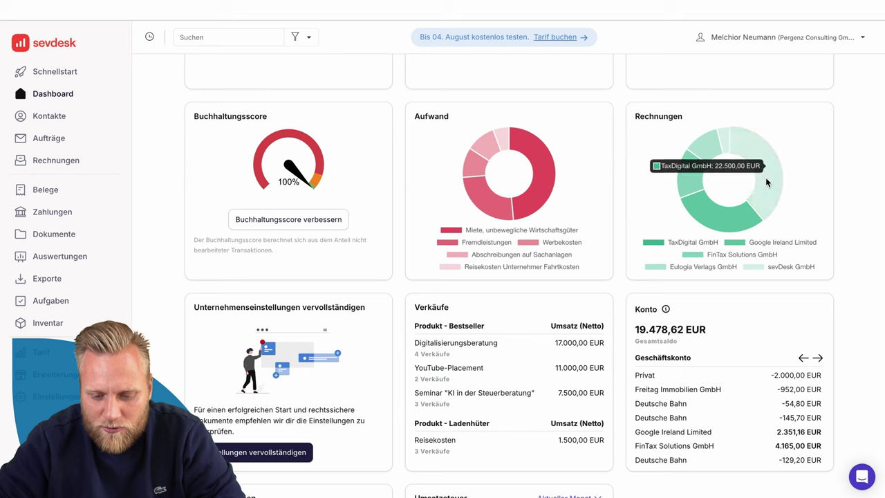
scroll(802, 152, "down", 2)
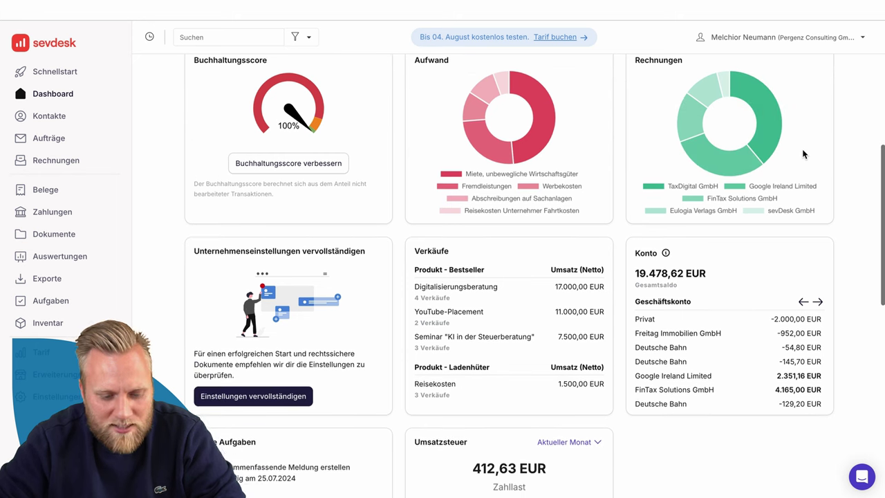
scroll(648, 304, "up", 7)
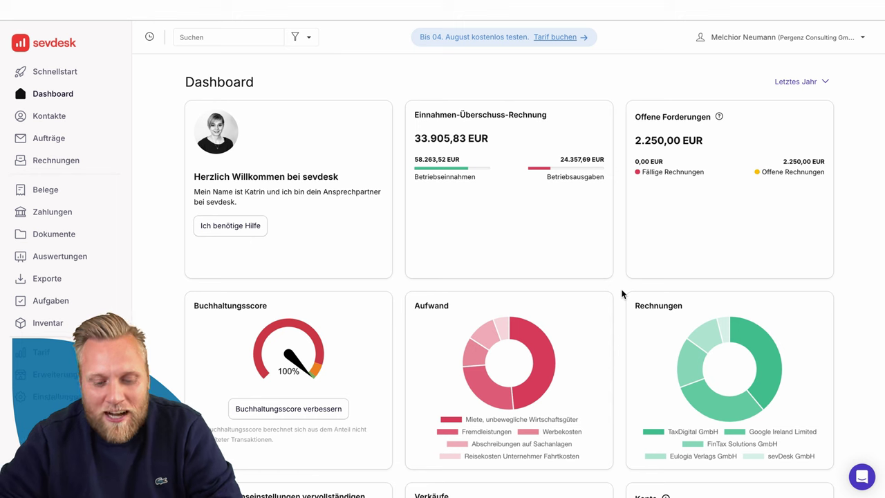
triple_click(450, 141)
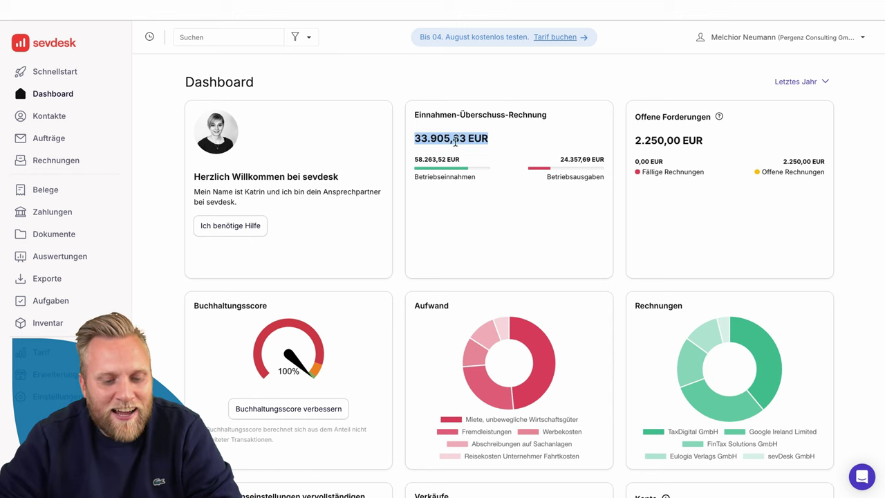
left_click(529, 143)
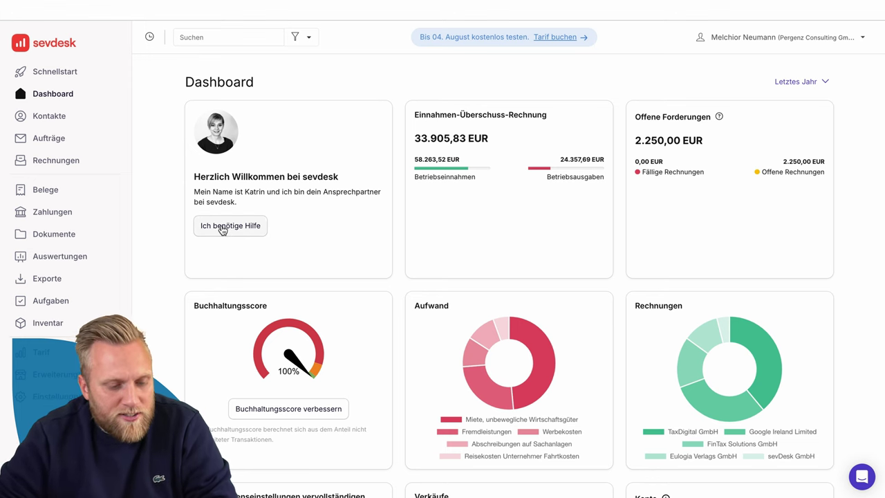
Step: Open the Einnahmenüberschussrechnung (EÜR) report and set its period to the full year 2023
left_click(84, 264)
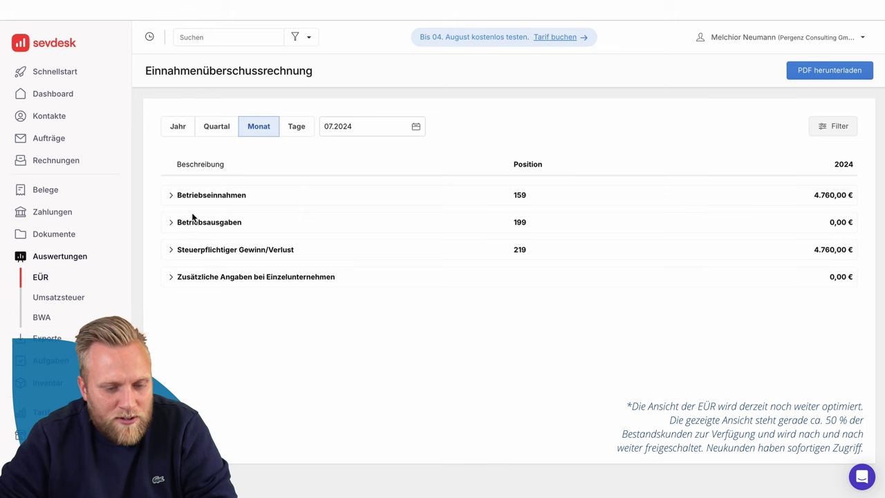
left_click(183, 129)
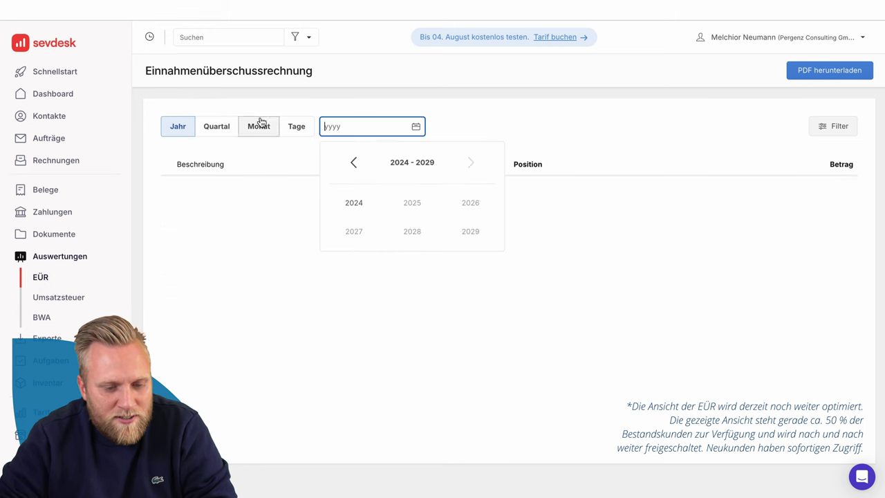
left_click(354, 161)
left_click(469, 232)
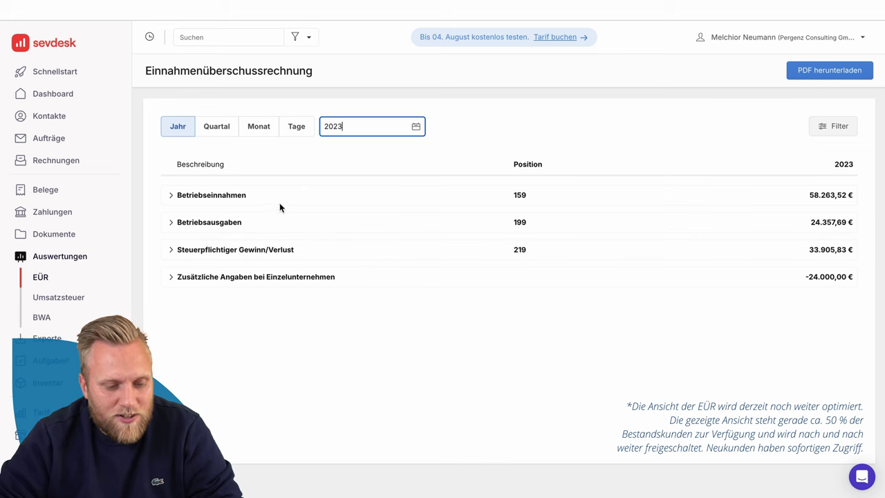
Step: Expand Betriebseinnahmen, list the entries of position 112 and open the Eulogia Verlags GmbH invoice dated 03.07.2023
left_click(172, 199)
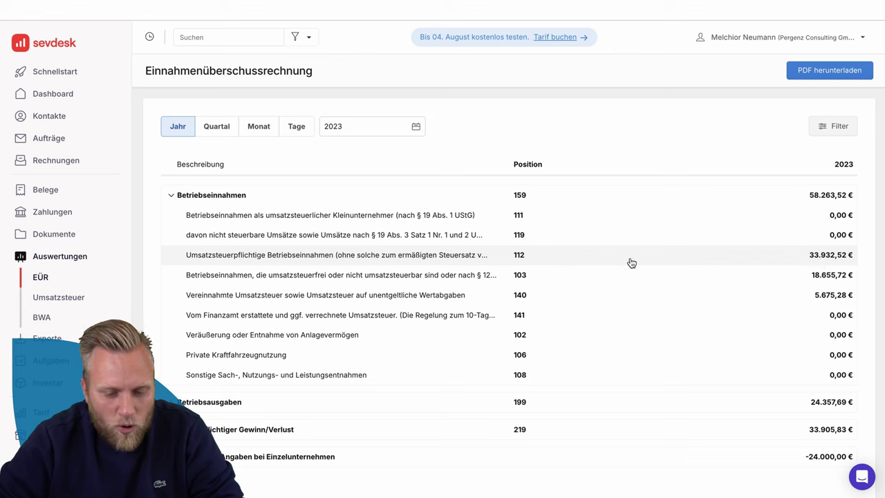
left_click(324, 257)
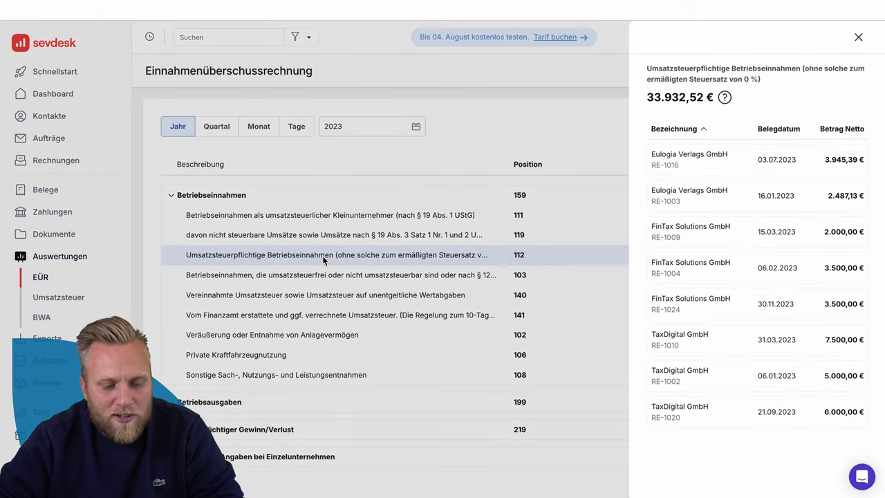
left_click(724, 164)
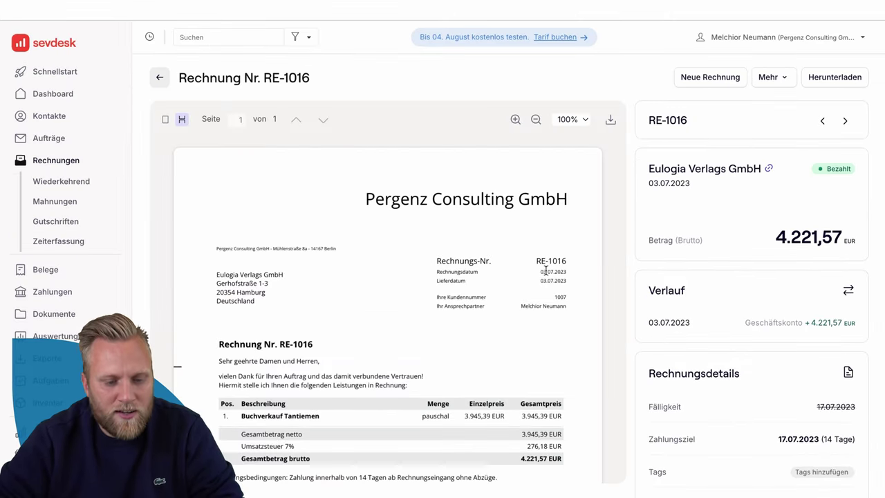
Step: Examine the Eulogia Verlags GmbH invoice's line items, payment history and details, and return to the EÜR overview
scroll(546, 270, "down", 1)
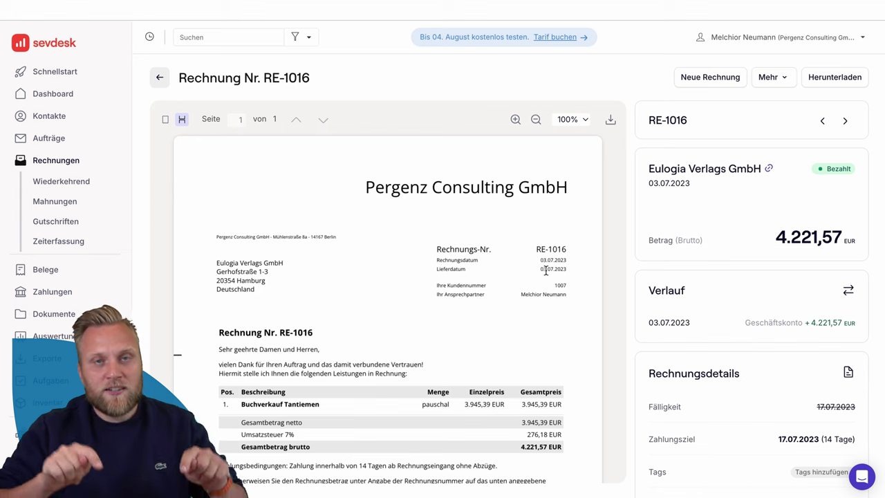
scroll(540, 294, "down", 1)
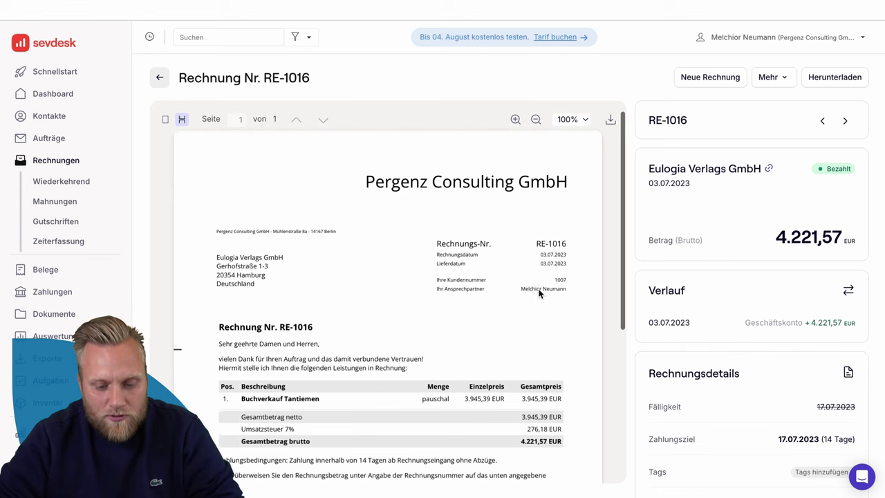
scroll(350, 305, "down", 3)
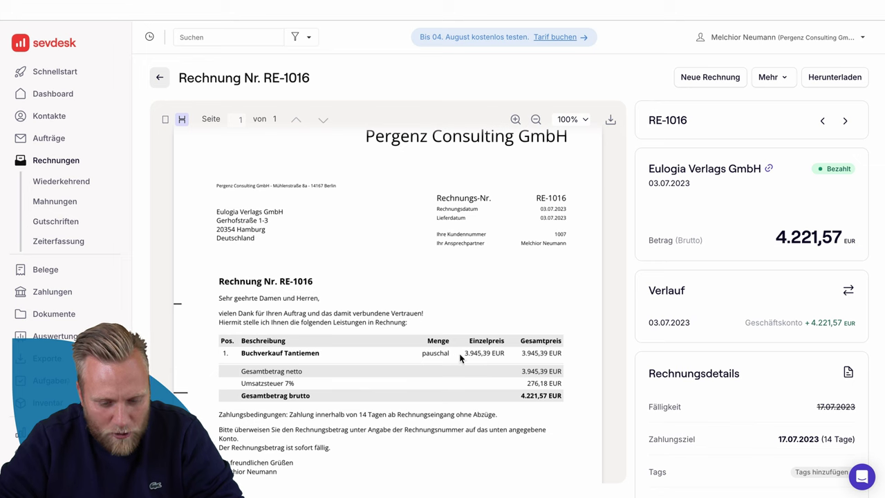
scroll(460, 356, "down", 2)
scroll(415, 346, "down", 2)
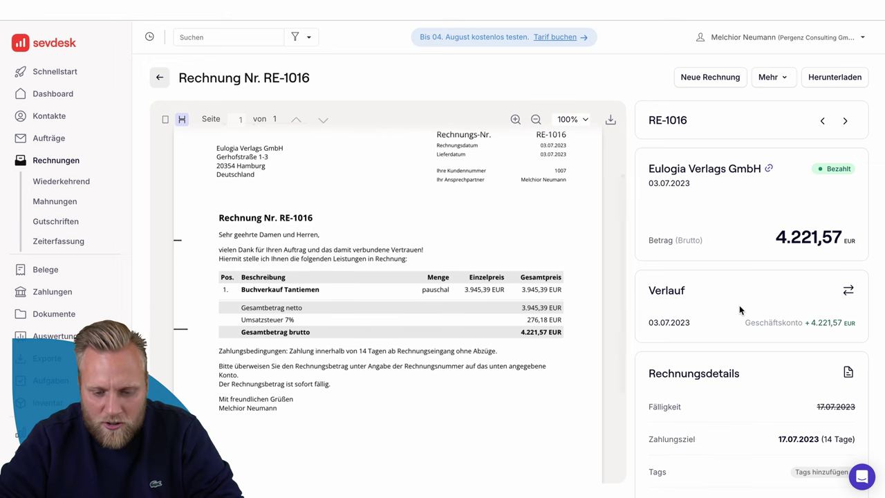
scroll(738, 305, "down", 1)
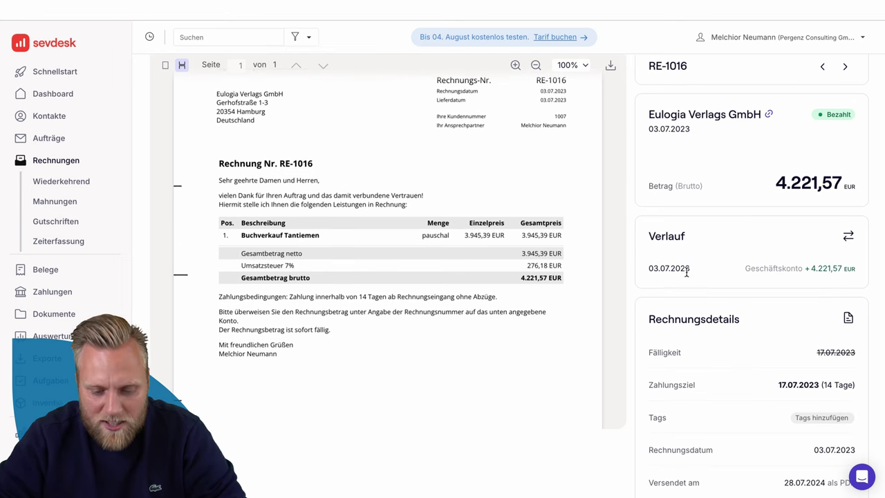
scroll(747, 267, "down", 2)
scroll(747, 270, "up", 3)
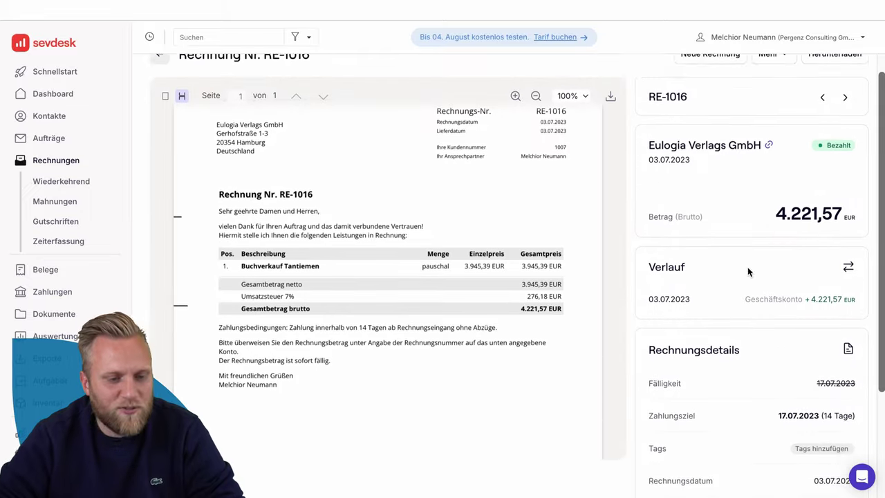
key("ctrl+w")
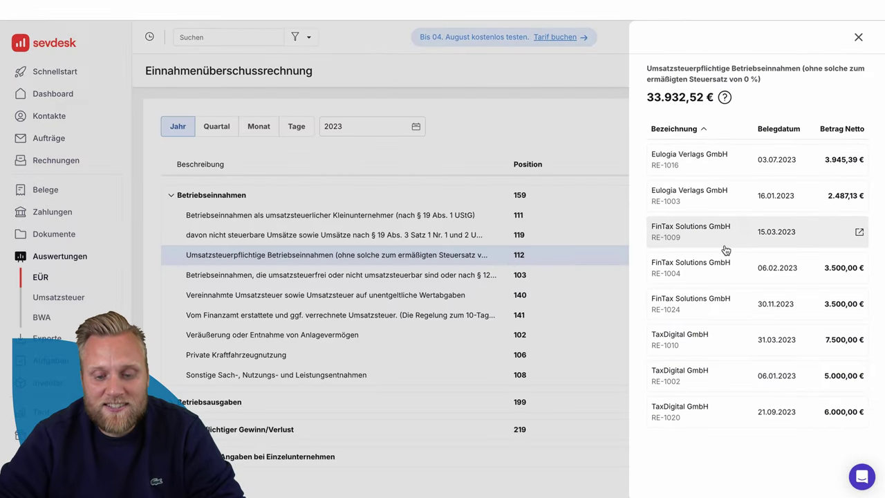
left_click(425, 235)
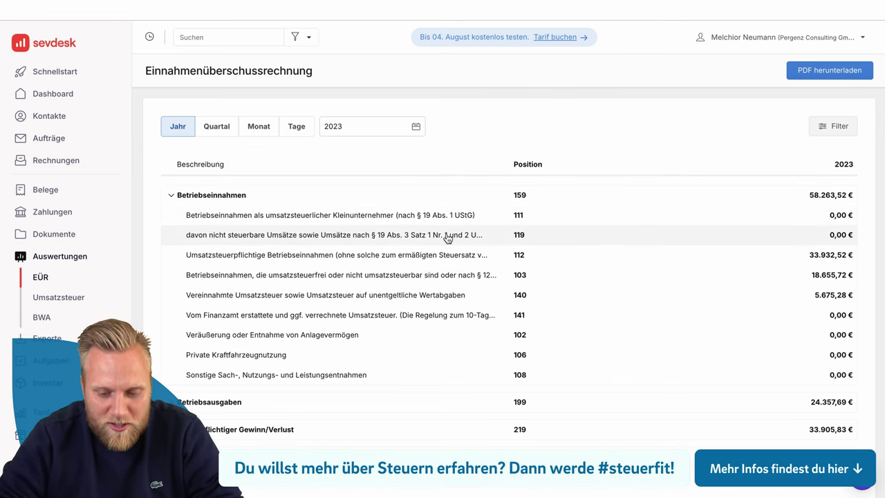
Step: List the entries of position 103, view the Google Ireland Limited invoice dated 11.09.2023, and close the entry list
left_click(368, 282)
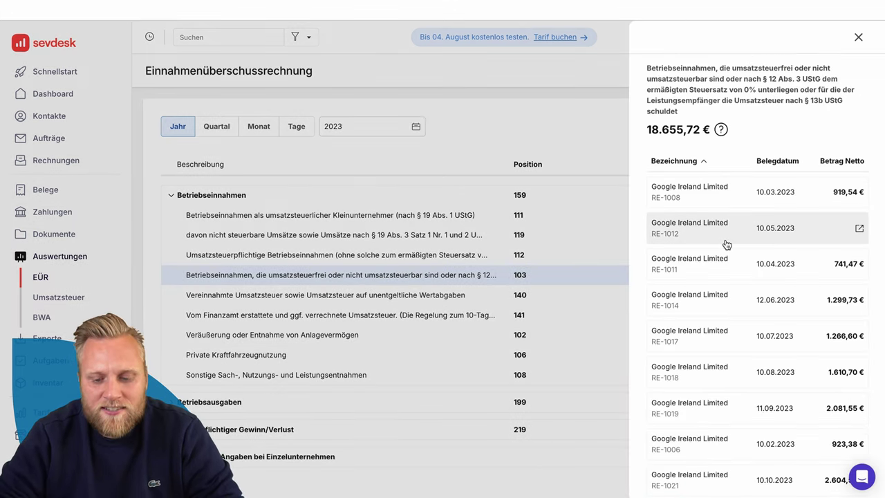
scroll(726, 244, "down", 2)
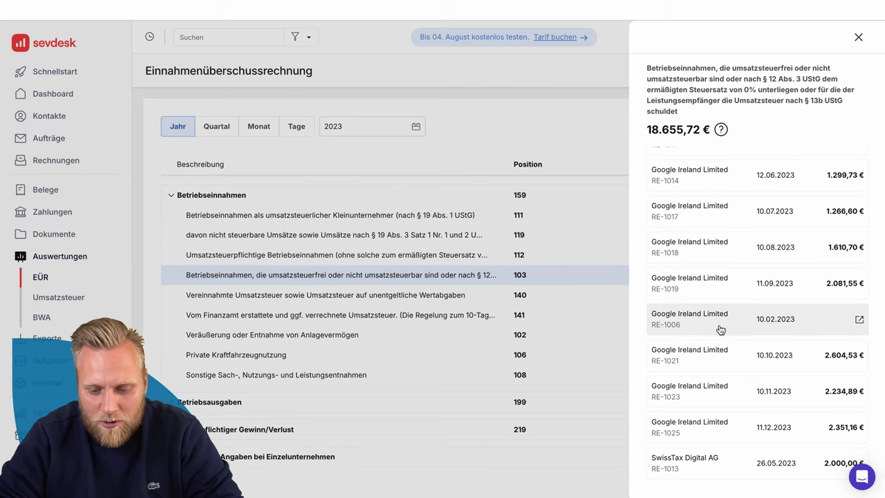
left_click(717, 288)
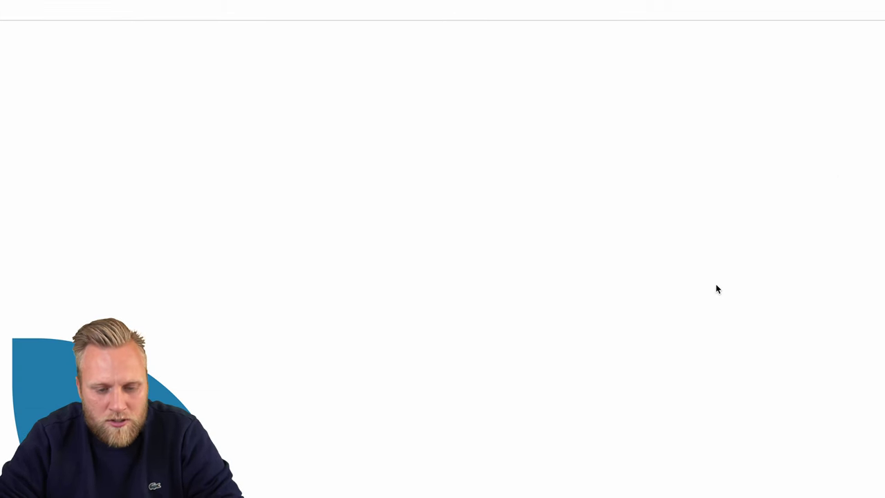
scroll(410, 308, "down", 1)
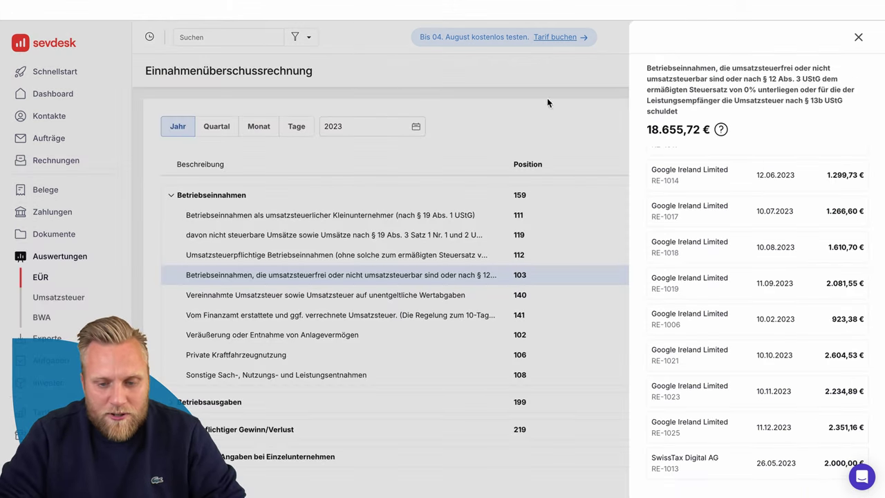
left_click(857, 36)
Step: Expand Betriebseinnahmen, Betriebsausgaben and Steuerpflichtiger Gewinn/Verlust and compare their 2023 positions and amounts
left_click(169, 199)
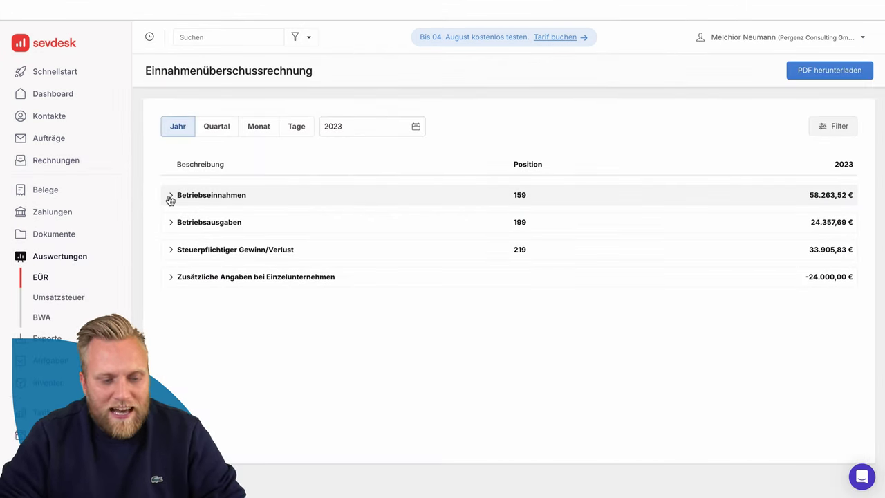
left_click(170, 202)
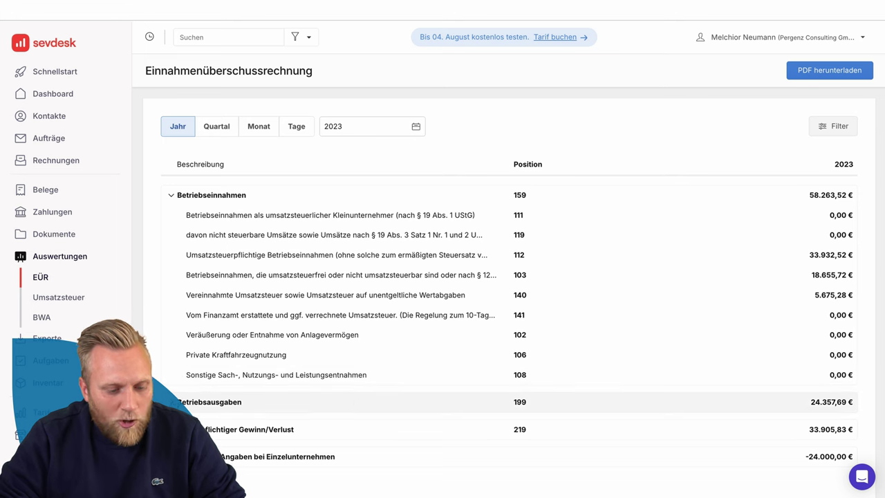
left_click(173, 401)
scroll(242, 341, "down", 3)
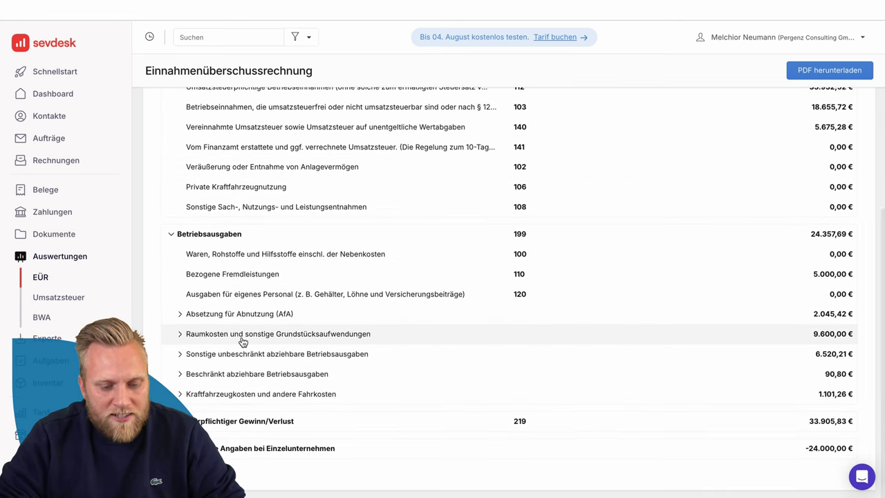
left_click(196, 420)
scroll(286, 366, "down", 1)
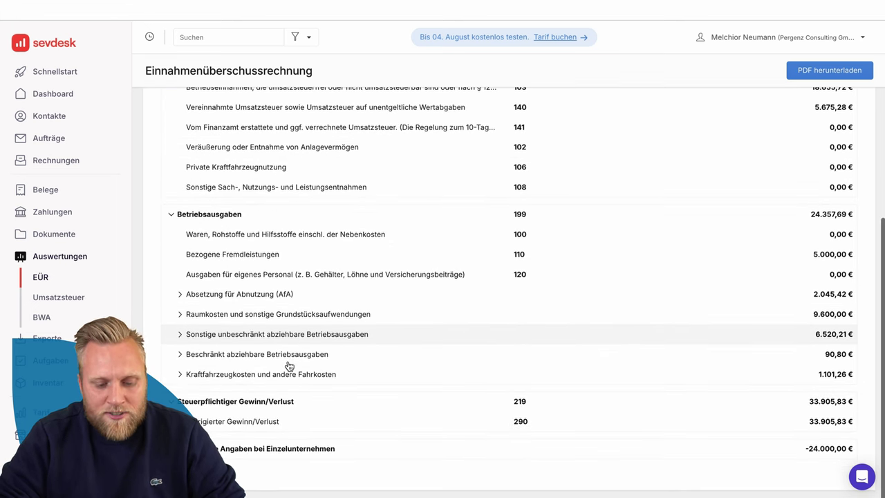
scroll(287, 365, "up", 3)
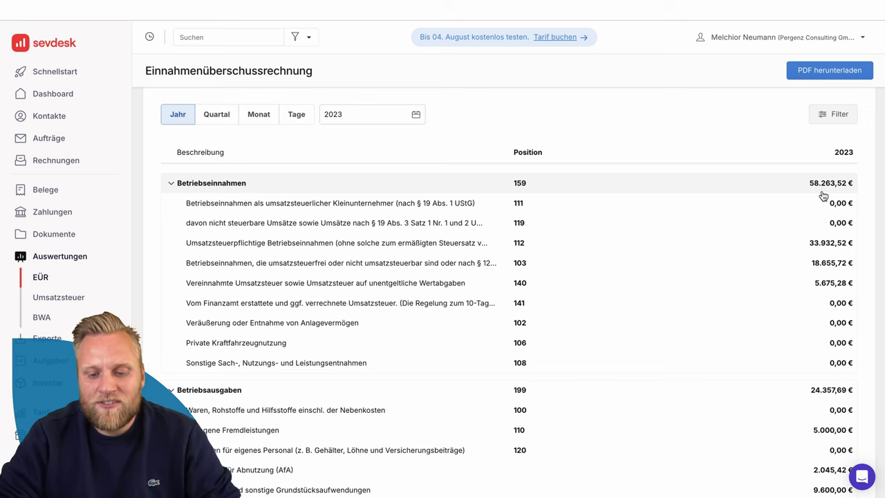
scroll(371, 229, "up", 1)
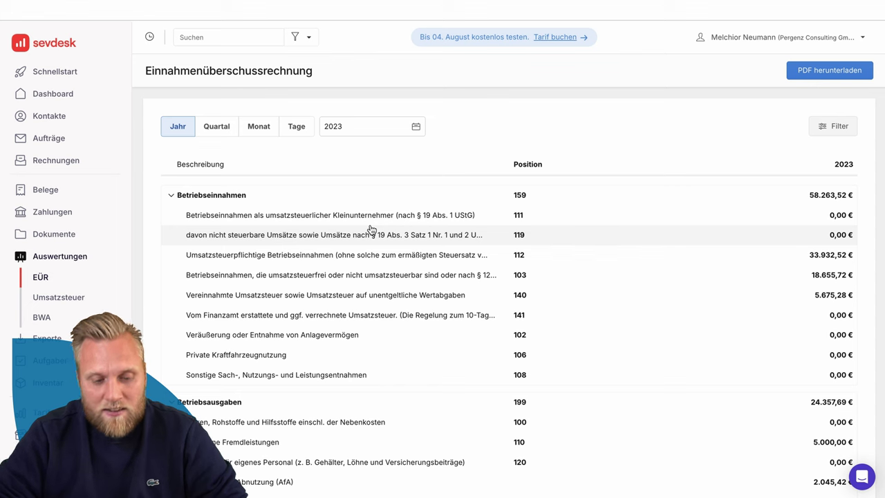
scroll(371, 229, "down", 2)
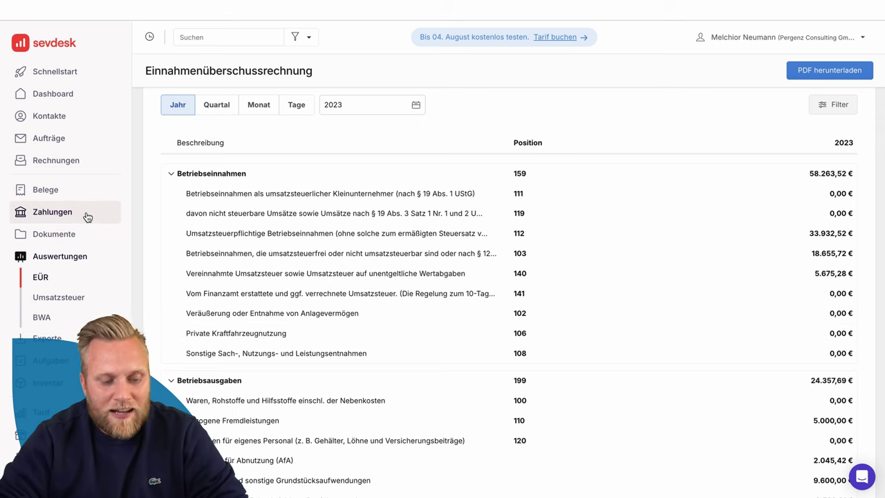
Step: Look through the account payments under Zahlungen and show the document linked to the sevDesk GmbH payment of 01.01.2024
left_click(52, 212)
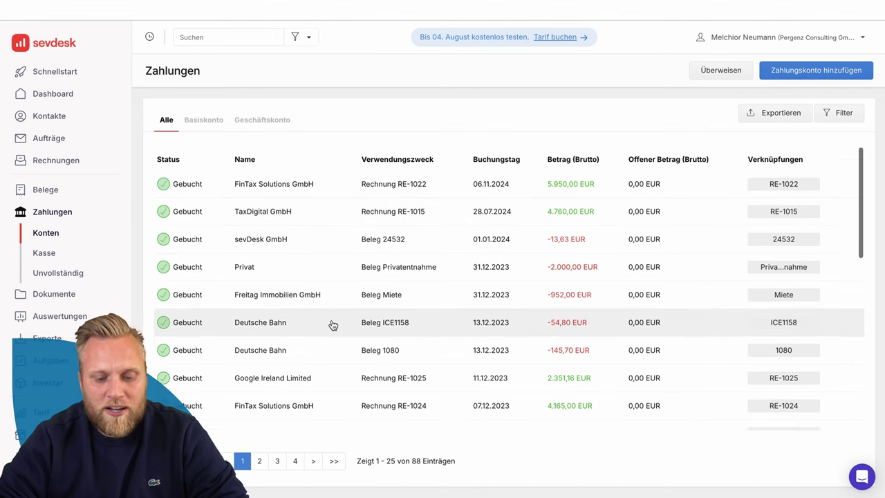
scroll(330, 321, "down", 2)
scroll(333, 325, "down", 6)
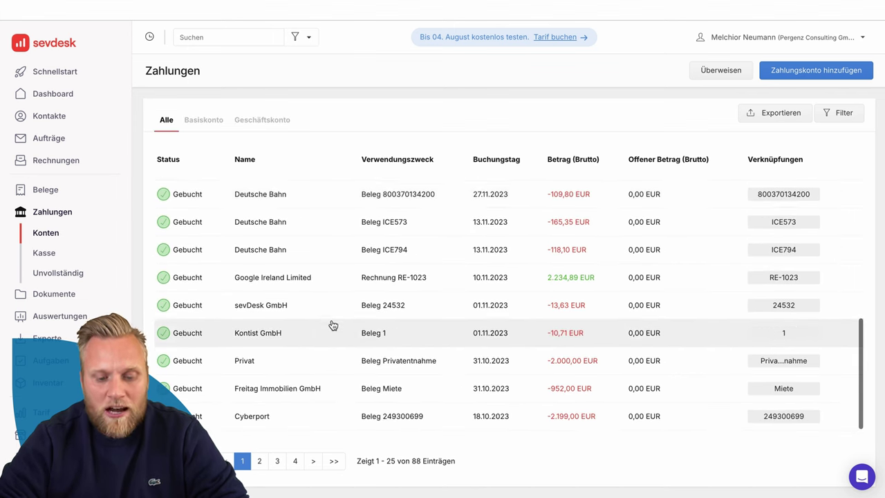
scroll(332, 325, "up", 3)
scroll(331, 324, "up", 5)
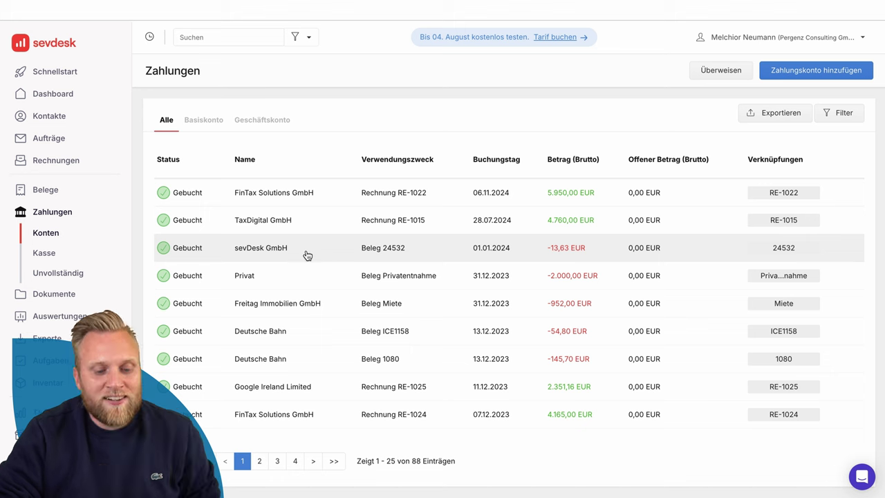
left_click(316, 253)
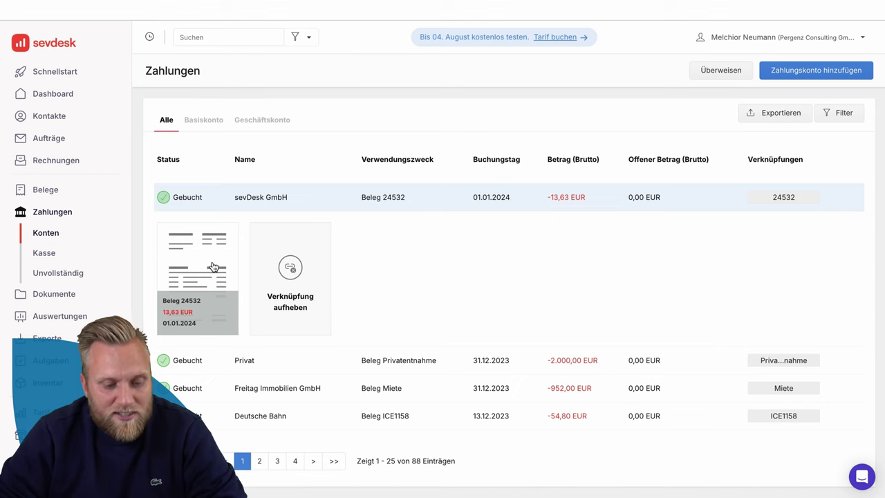
Step: Show the document linked to the Deutsche Bahn payment of 13.12.2023 for Beleg 1080
scroll(400, 322, "down", 3)
left_click(390, 302)
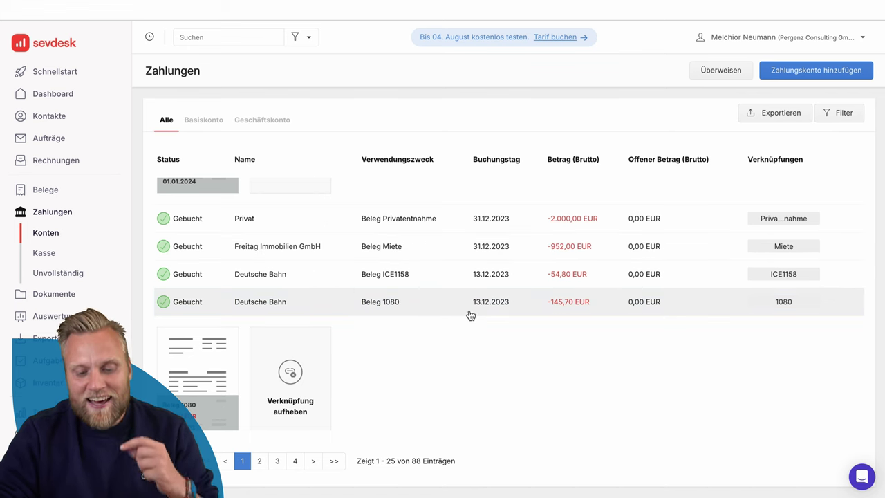
scroll(470, 315, "up", 1)
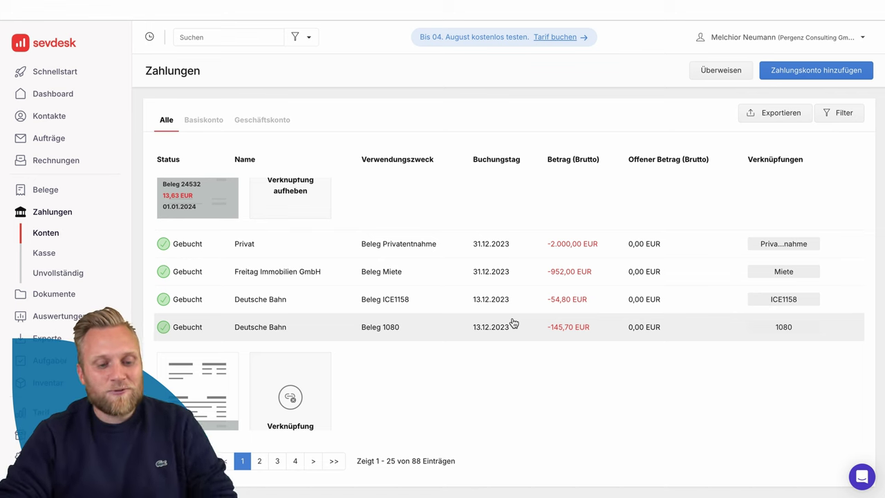
scroll(463, 297, "up", 1)
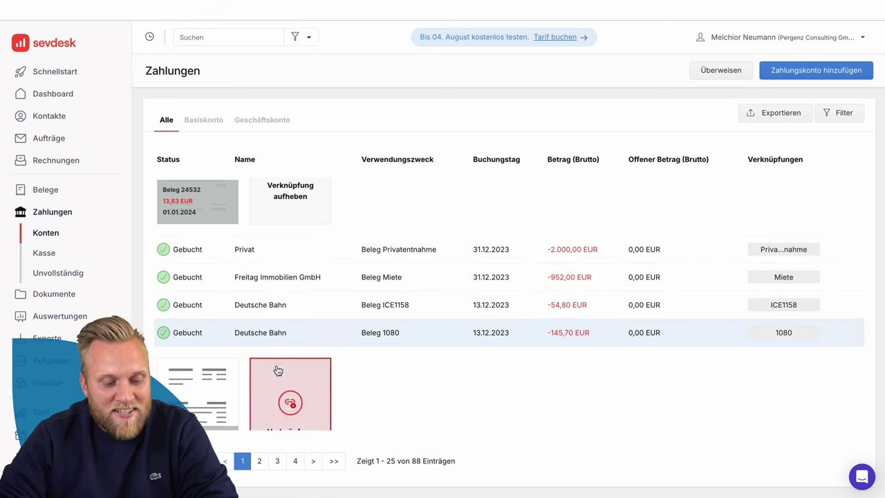
scroll(357, 368, "down", 2)
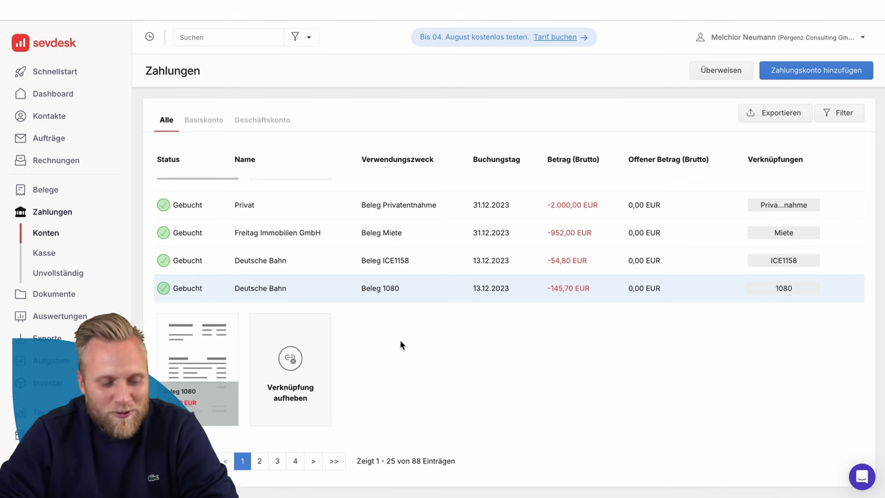
Step: In the EÜR, expand Betriebsausgaben and its Beschränkt abziehbare Betriebsausgaben and list the entries of Bewirtungsaufwendungen abziehbar
left_click(80, 318)
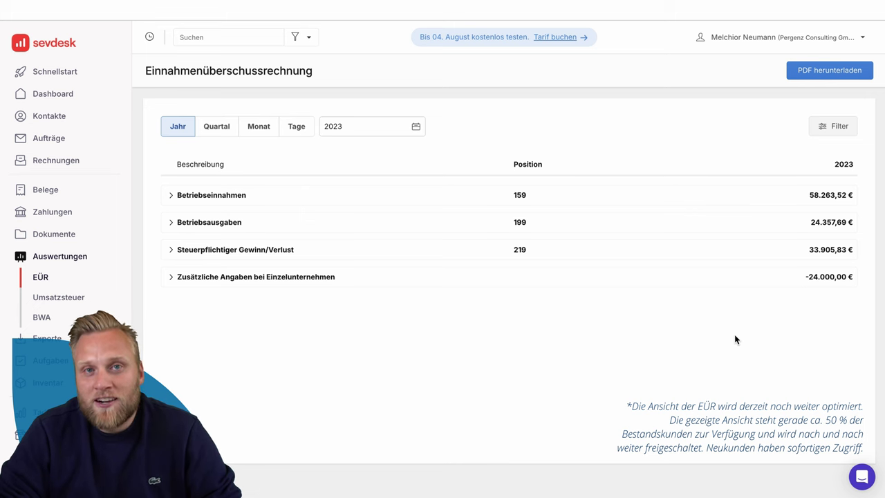
left_click(172, 223)
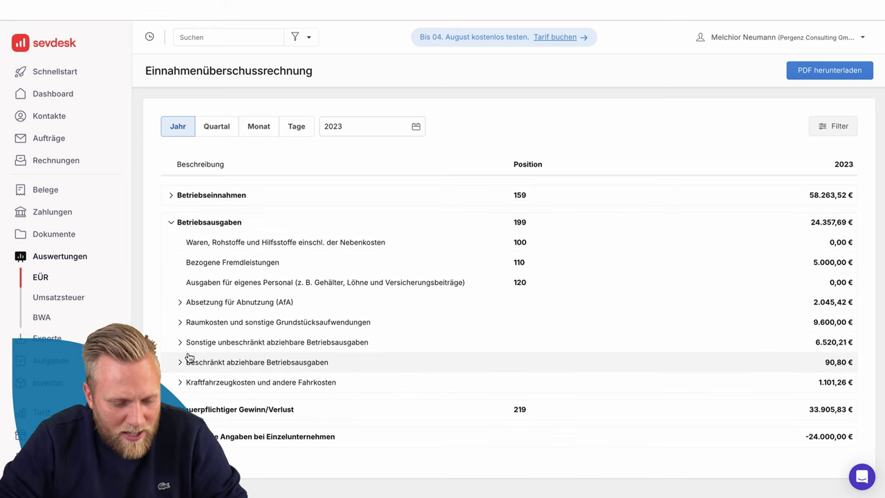
left_click(181, 363)
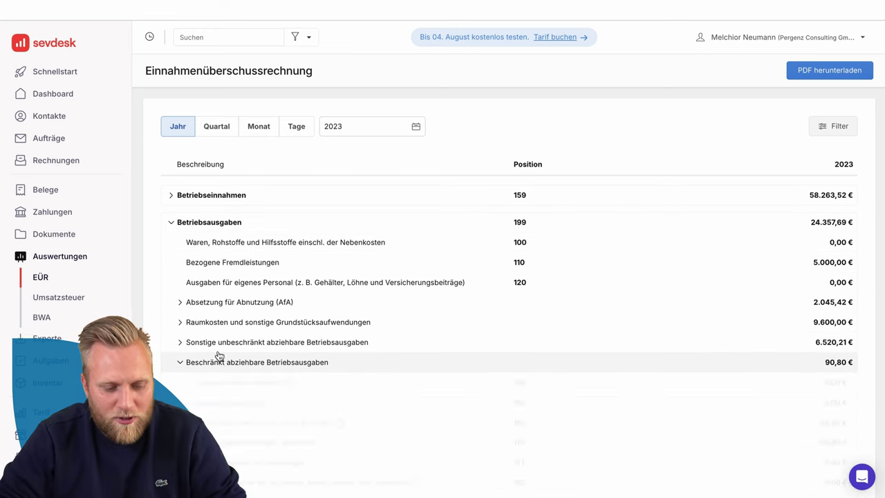
scroll(217, 344, "down", 2)
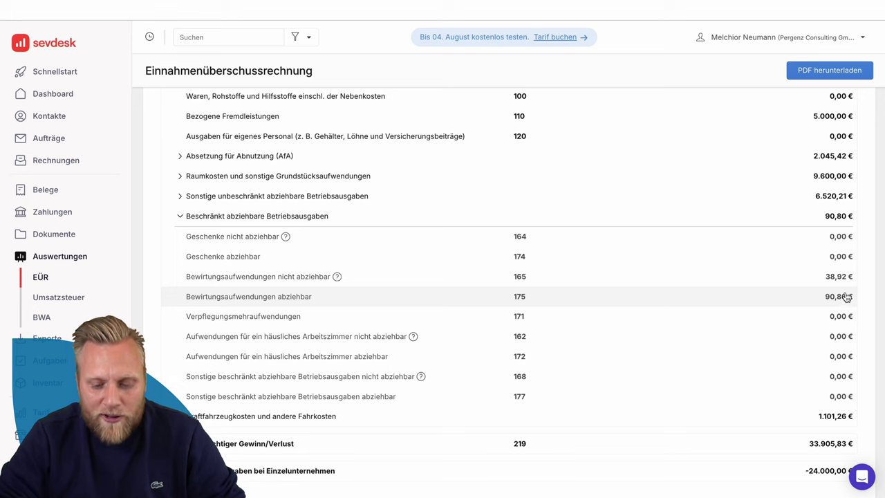
left_click(311, 296)
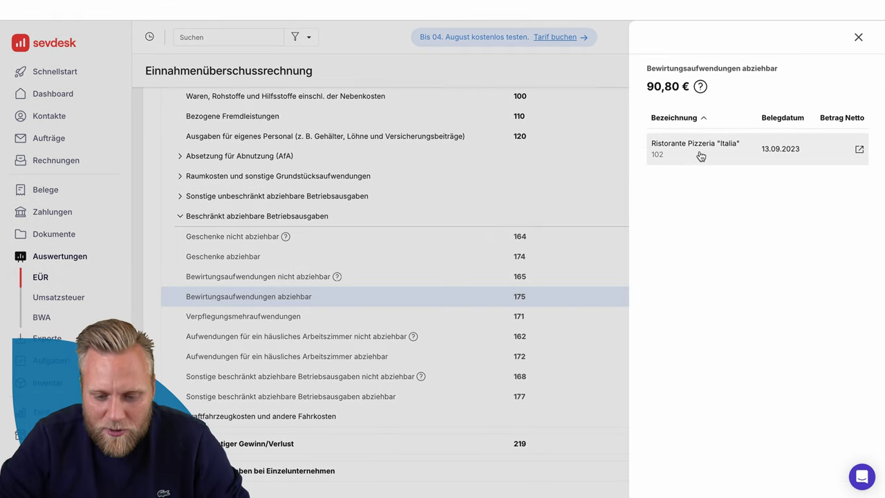
Step: Examine the category and amounts of the Ristorante Pizzeria "Italia" receipt, return to the EÜR, and close the entry list
left_click(702, 152)
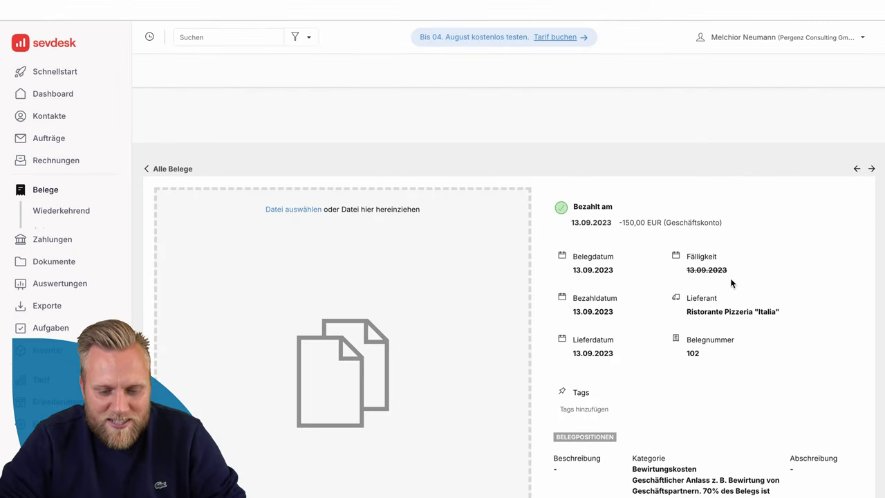
scroll(732, 282, "down", 3)
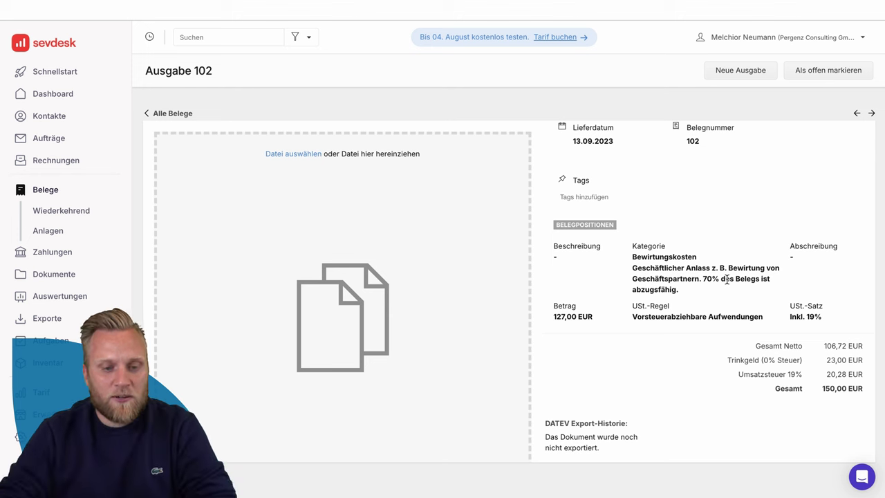
key("alt+Left")
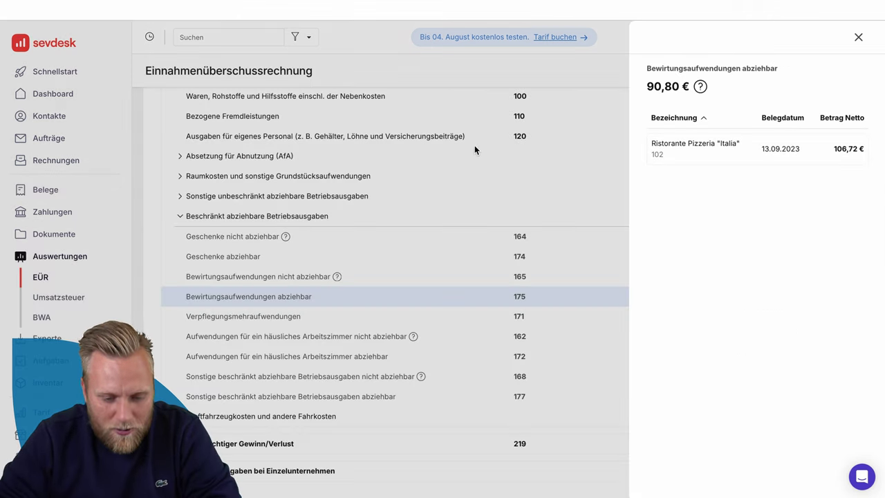
left_click(858, 37)
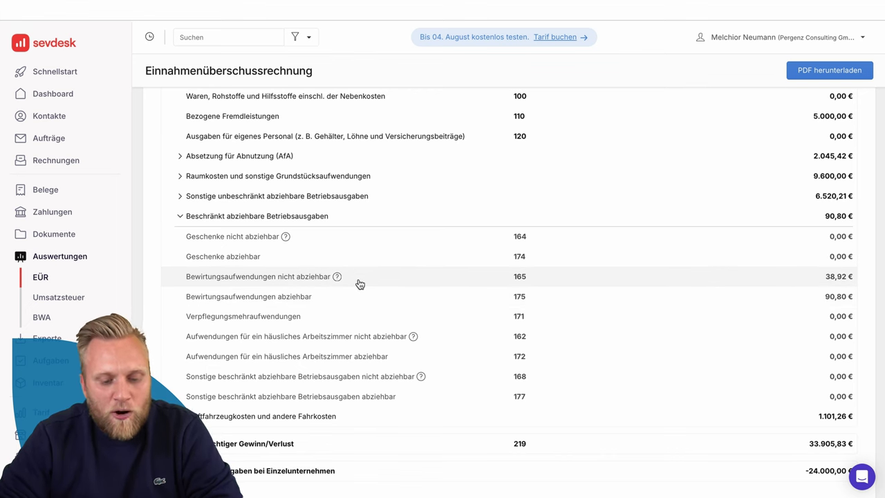
Step: Check the documents behind Geschenke abziehbar, close the entry list, and collapse Betriebsausgaben
scroll(375, 285, "down", 1)
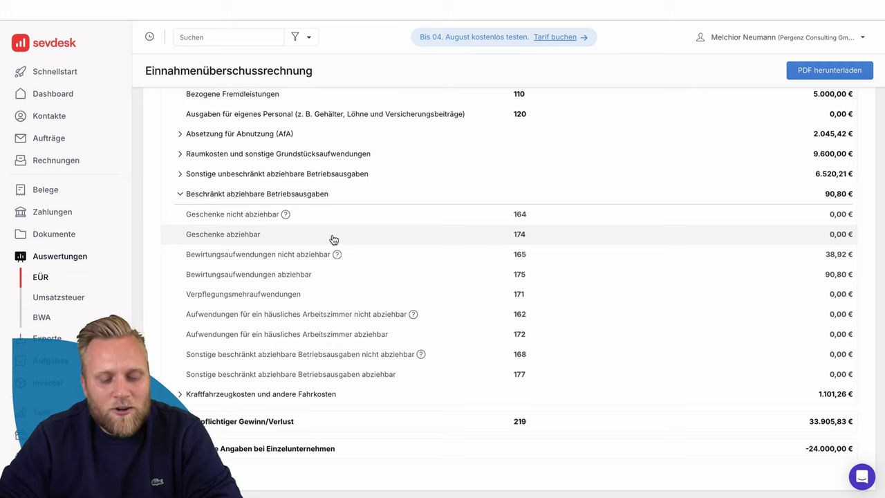
left_click(385, 233)
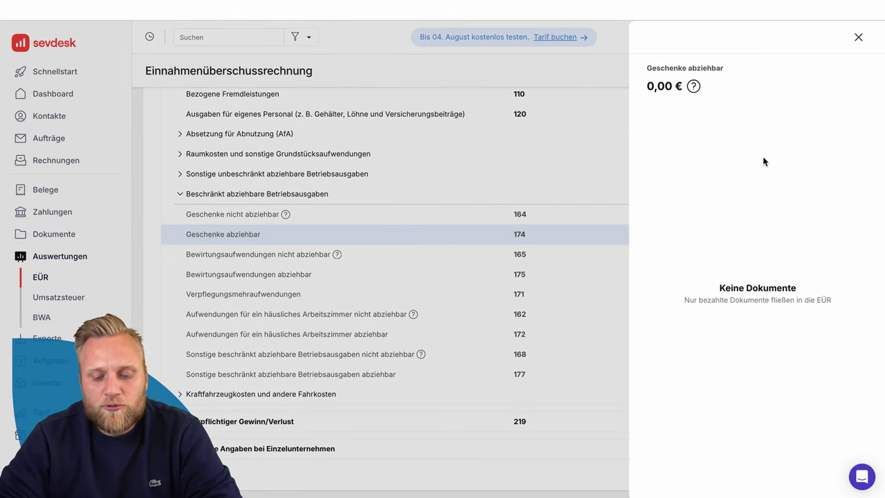
left_click(858, 37)
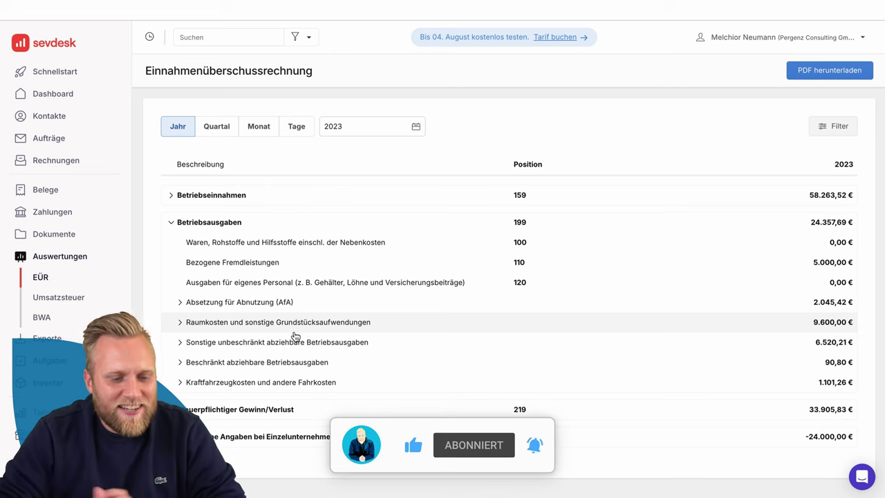
left_click(173, 226)
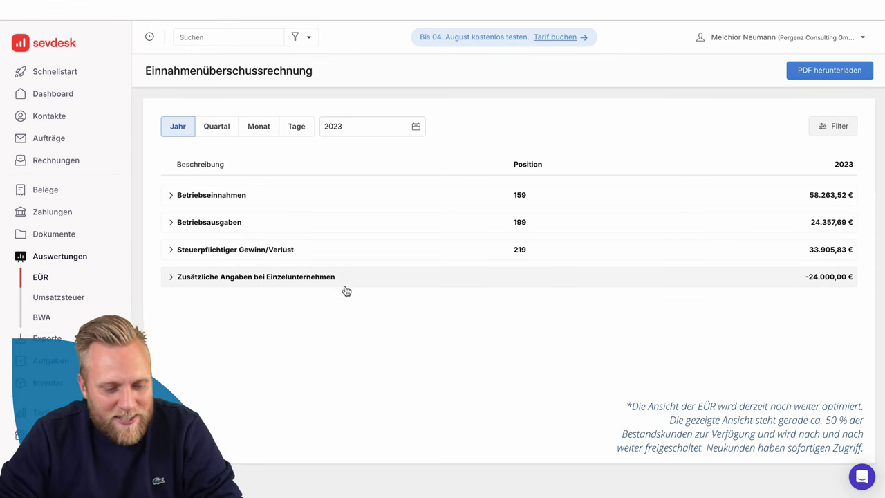
Step: Review the Entnahmen and Einlagen under Zusätzliche Angaben bei Einzelunternehmen alongside the Betriebseinnahmen positions, and collapse the sections
left_click(171, 279)
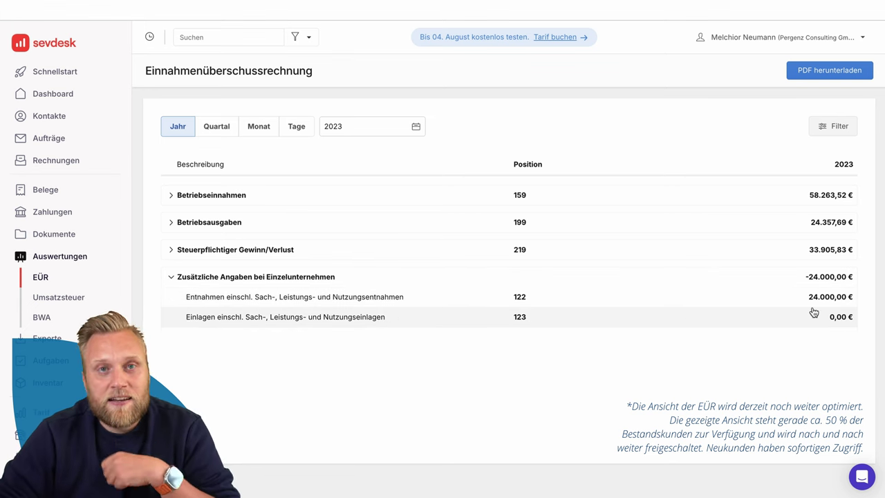
left_click(277, 280)
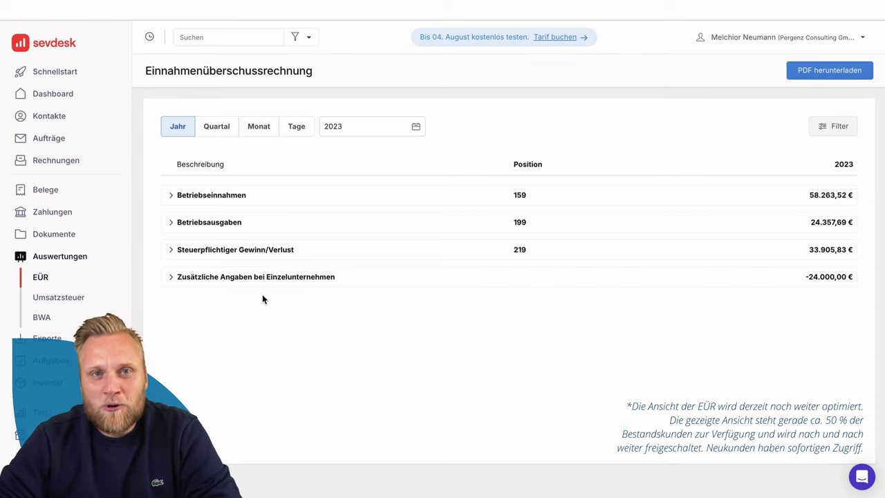
left_click(172, 200)
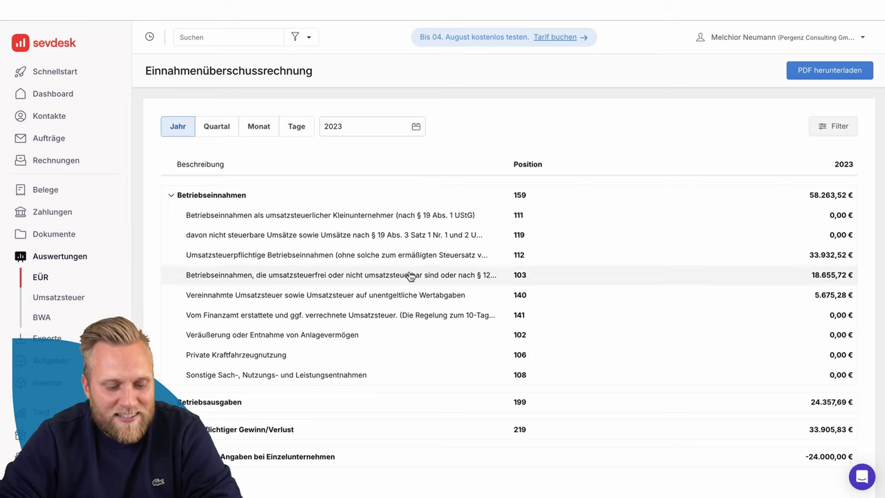
scroll(408, 277, "down", 1)
left_click(272, 449)
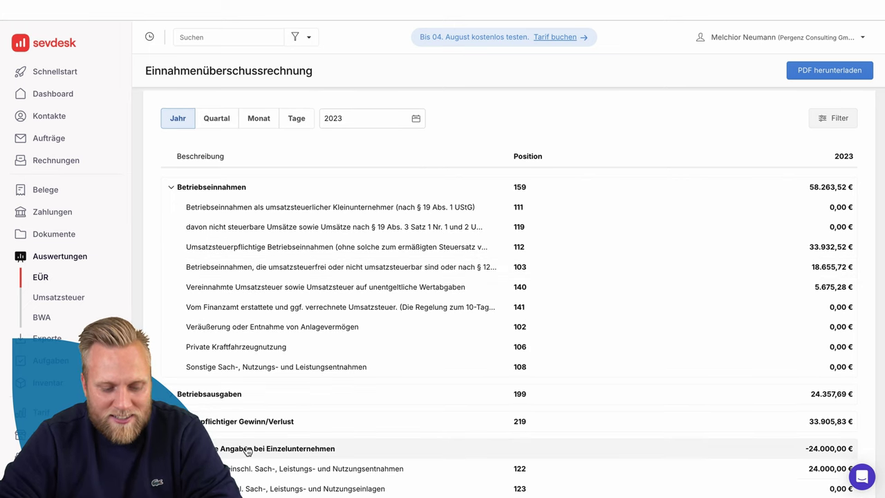
scroll(297, 456, "down", 1)
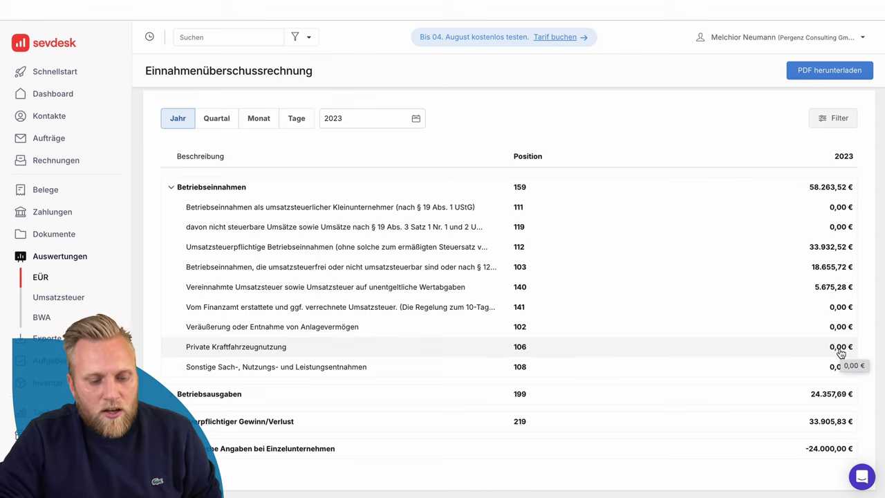
left_click(172, 190)
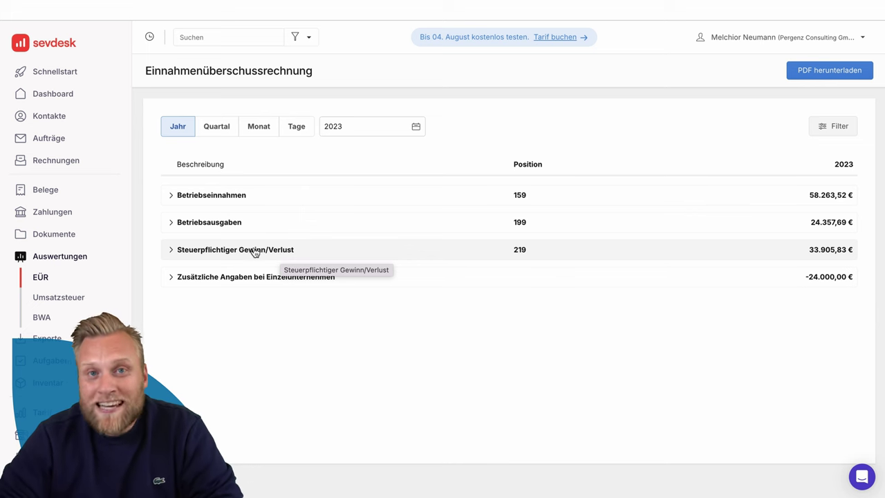
Step: Expand Kraftfahrzeugkosten und andere Fahrkosten under Betriebsausgaben and open the entries of position 147
left_click(171, 225)
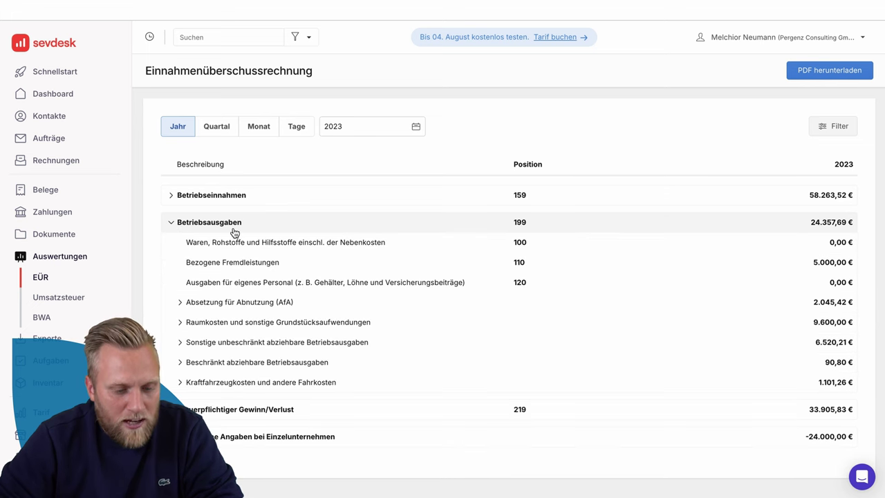
left_click(181, 383)
scroll(291, 342, "down", 3)
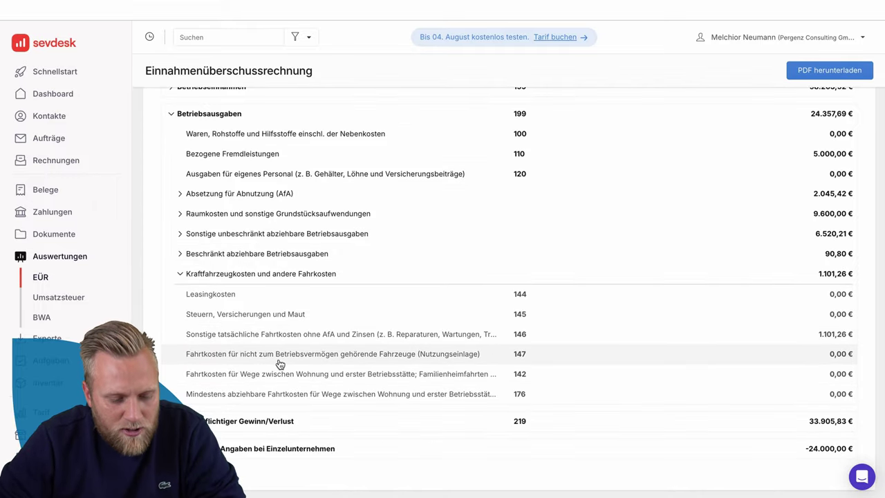
left_click(330, 358)
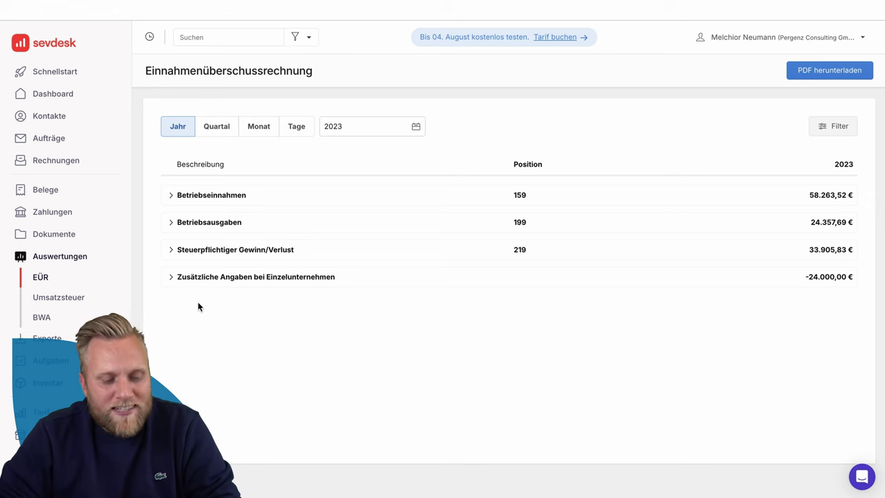
Step: Expand Absetzung für Abnutzung (AfA) under Betriebsausgaben and examine its depreciation positions and amounts
left_click(172, 224)
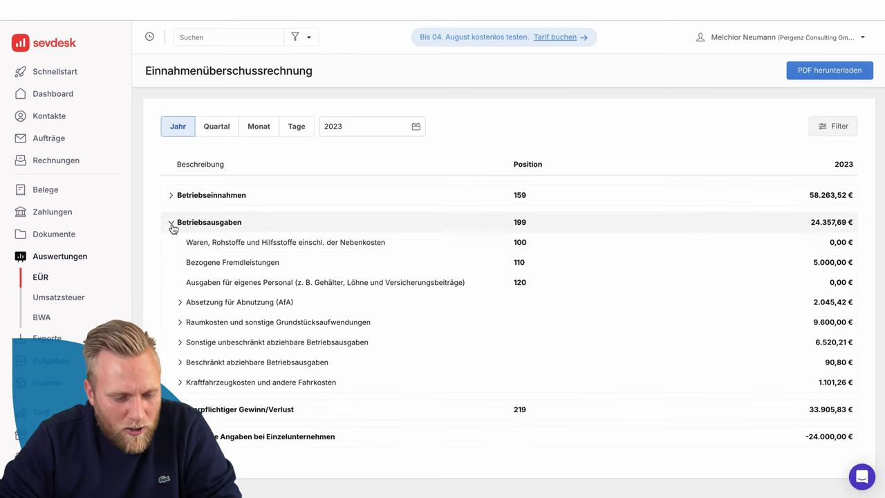
left_click(180, 303)
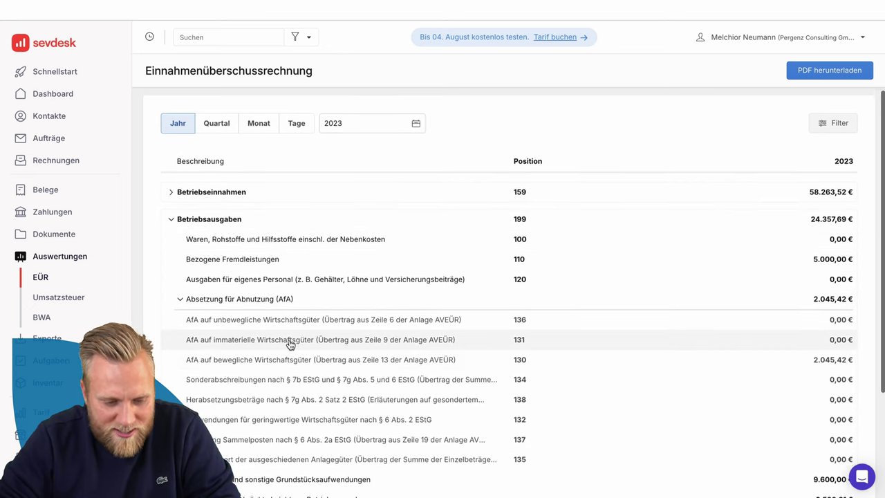
scroll(289, 344, "down", 1)
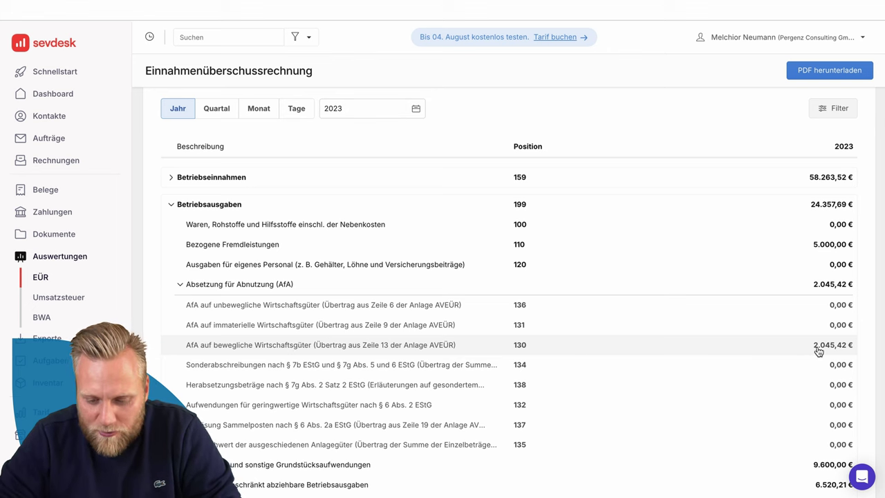
scroll(818, 352, "down", 1)
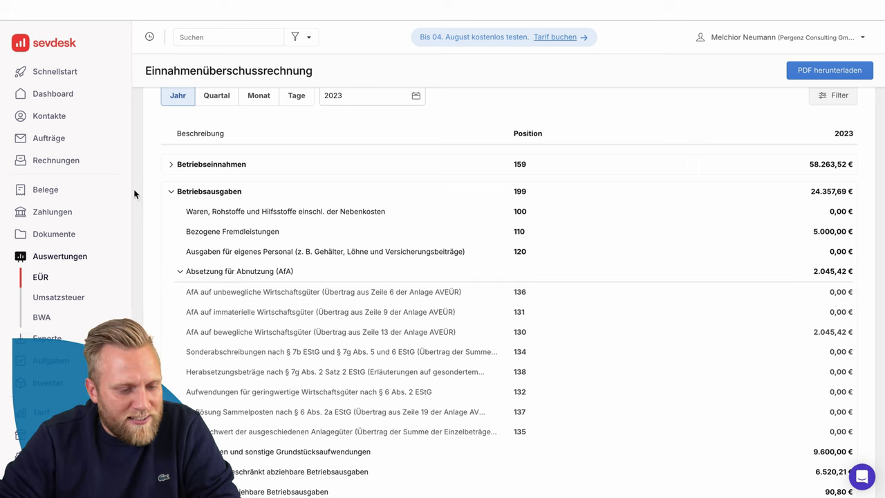
Step: Review the assets and their depreciation values under Anlagen in Belege, and return to the EÜR overview
left_click(72, 189)
left_click(57, 231)
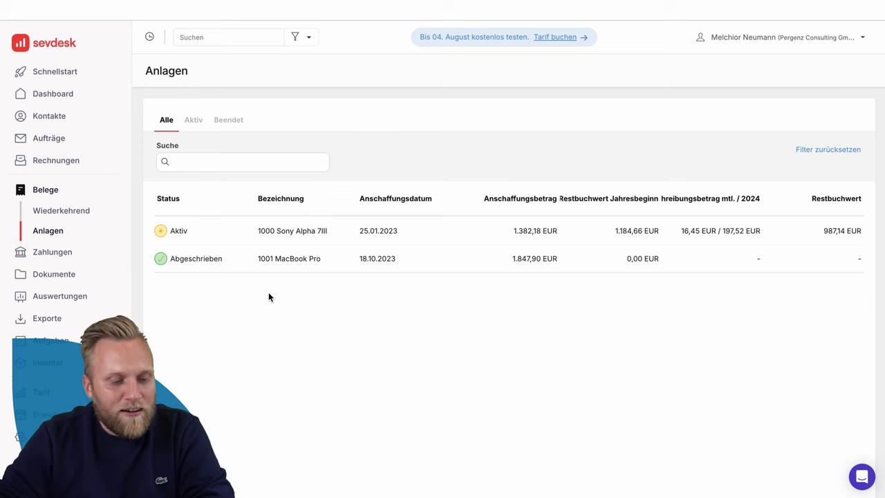
left_click(69, 296)
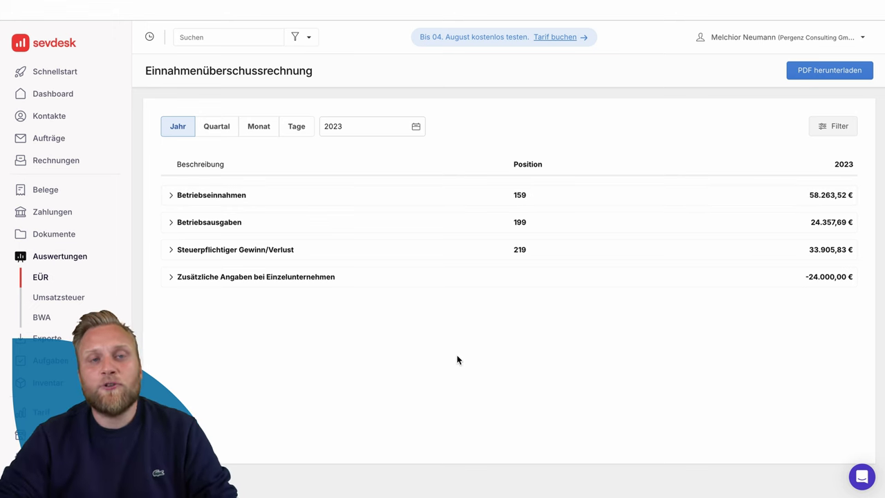
Step: Download the 2023 EÜR as a PDF, open the file, and look through its Betriebseinnahmen and Betriebsausgaben
left_click(809, 72)
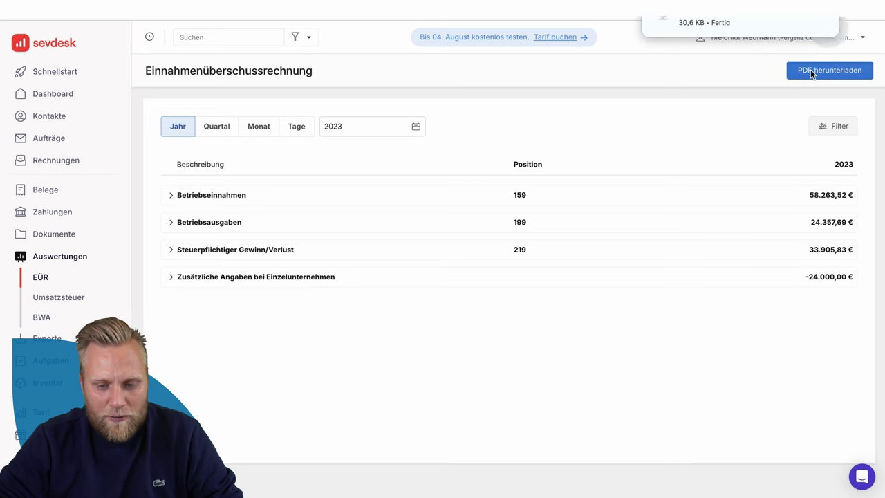
left_click(723, 19)
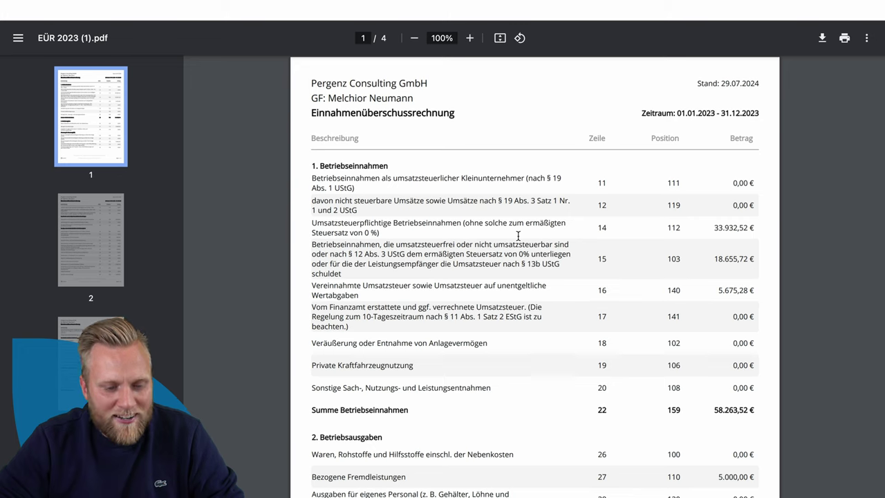
scroll(518, 235, "down", 2)
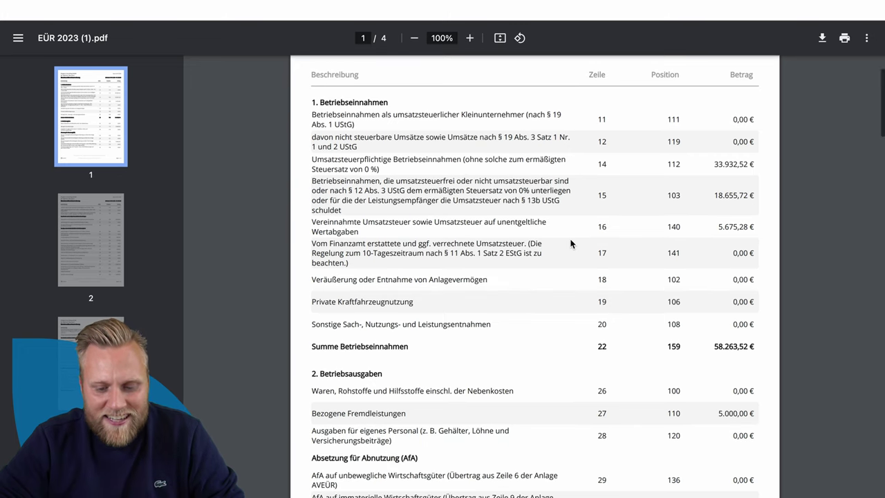
Step: Look through the remaining pages of the EÜR 2023 PDF down to Summe Betriebsausgaben and return to its beginning
scroll(566, 238, "down", 20)
scroll(571, 243, "down", 5)
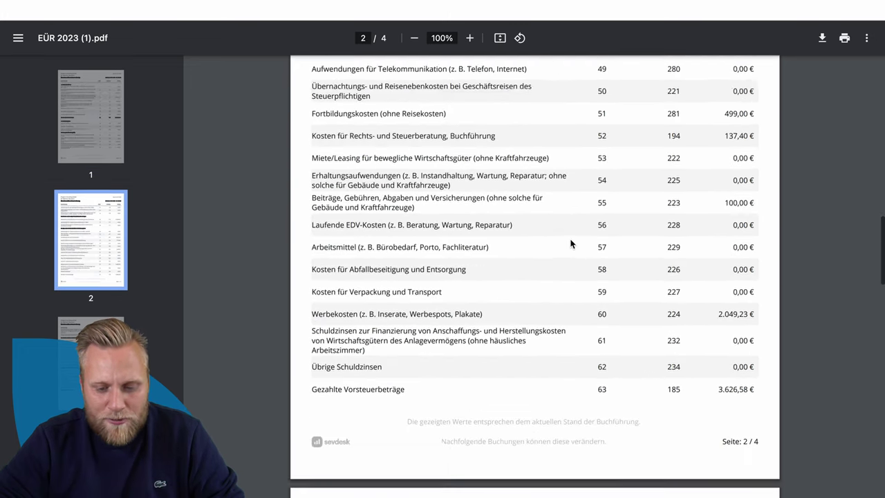
scroll(556, 235, "down", 4)
scroll(556, 234, "down", 20)
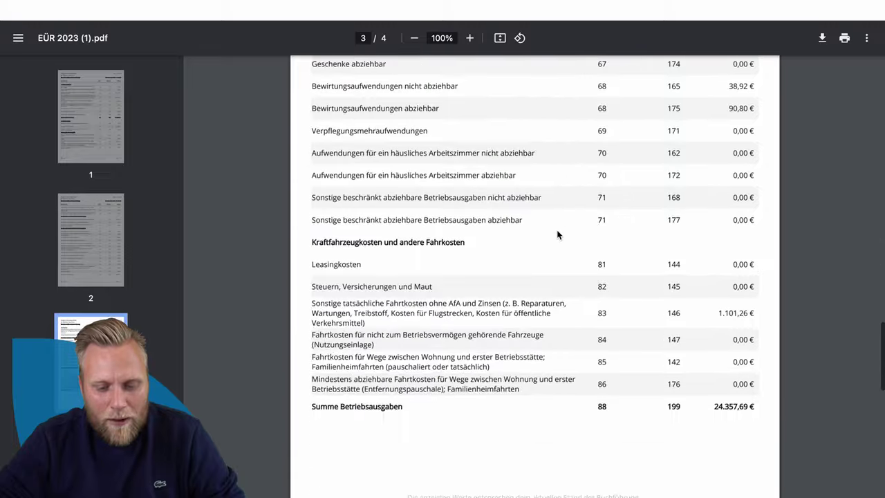
scroll(556, 234, "up", 20)
scroll(558, 235, "up", 20)
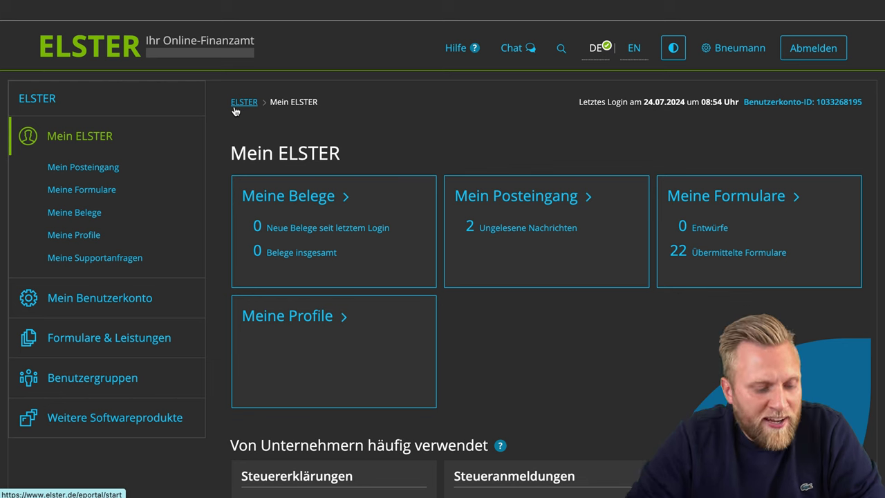
Step: In ELSTER, open the Einnahmenüberschussrechnung (Anlage EÜR) form from the Gewinnermittlung group of all forms
left_click(119, 338)
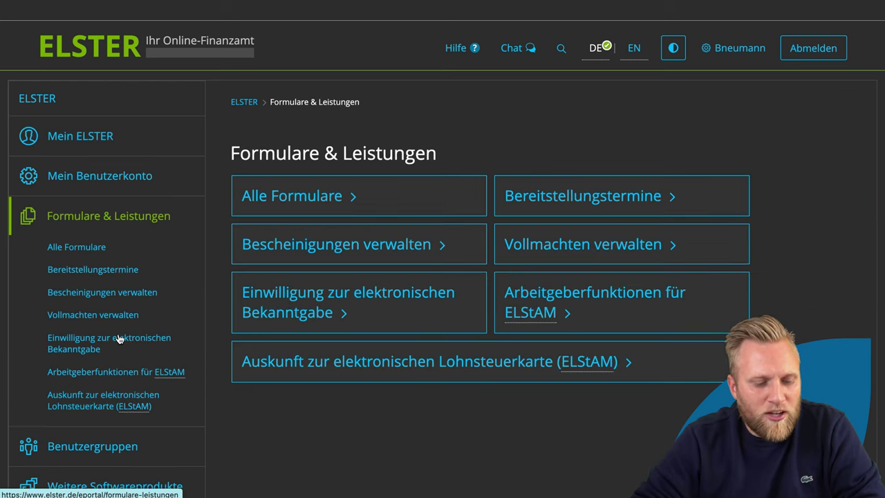
left_click(90, 252)
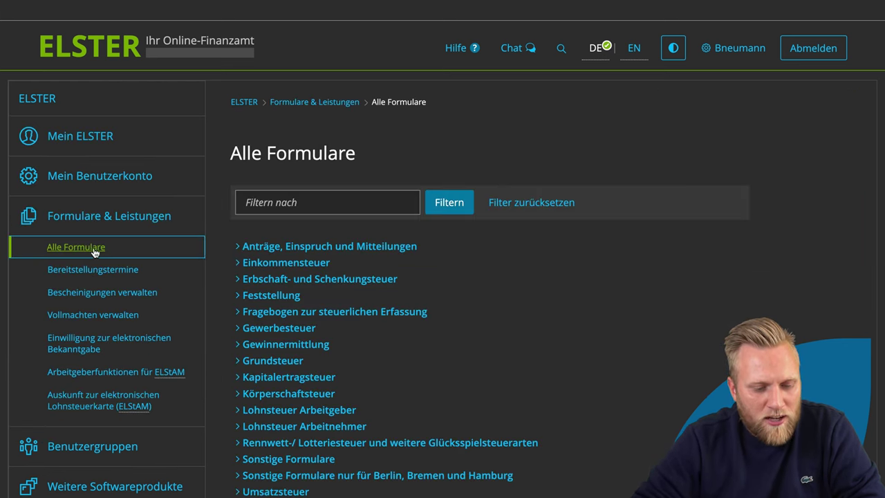
left_click(322, 349)
scroll(567, 304, "down", 2)
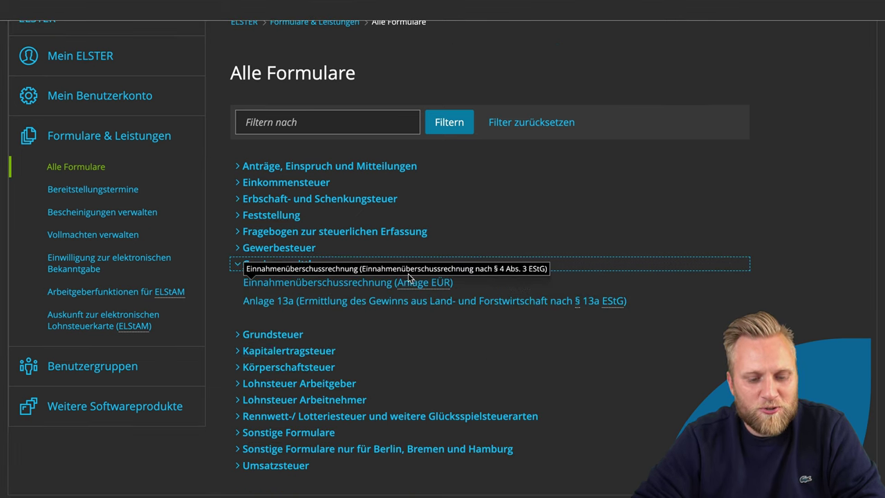
left_click(361, 285)
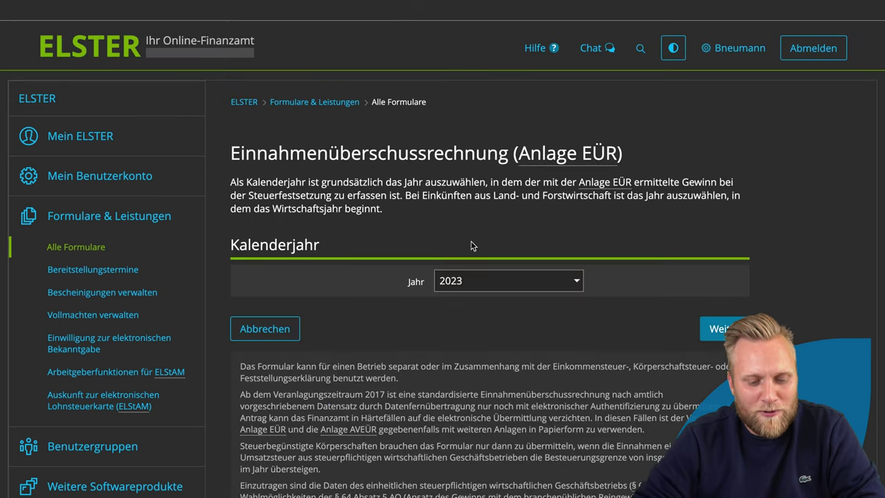
Step: Start the Anlage EÜR form for 2023 without data transfer, keeping only Anlage EÜR selected
left_click(720, 330)
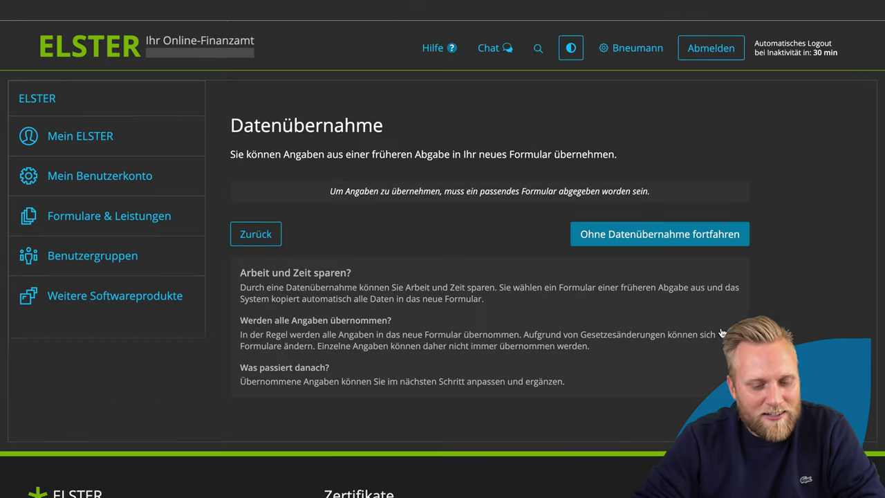
left_click(675, 239)
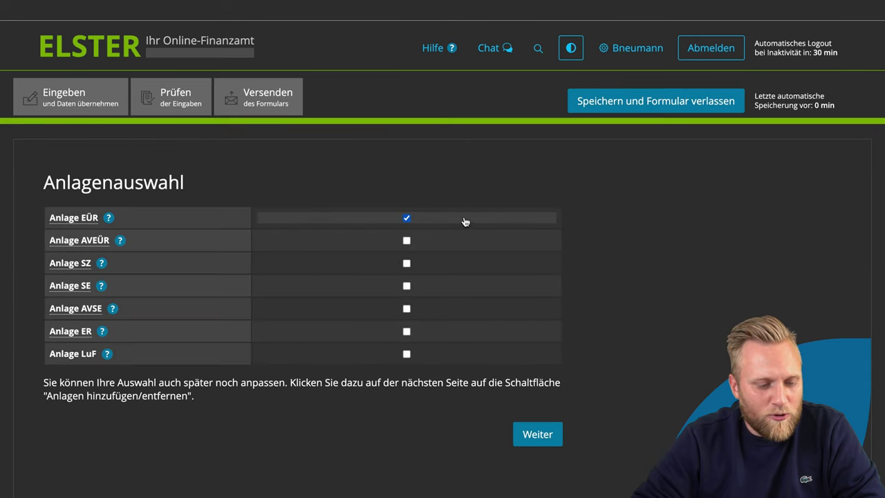
left_click(545, 436)
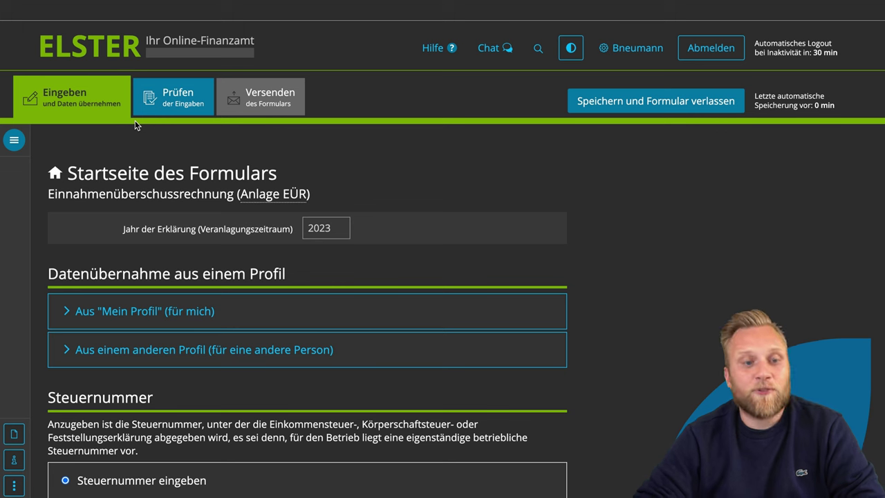
Step: Open the section 3 - 1. Betriebseinnahmen under Gewinnermittlung in the form
left_click(14, 140)
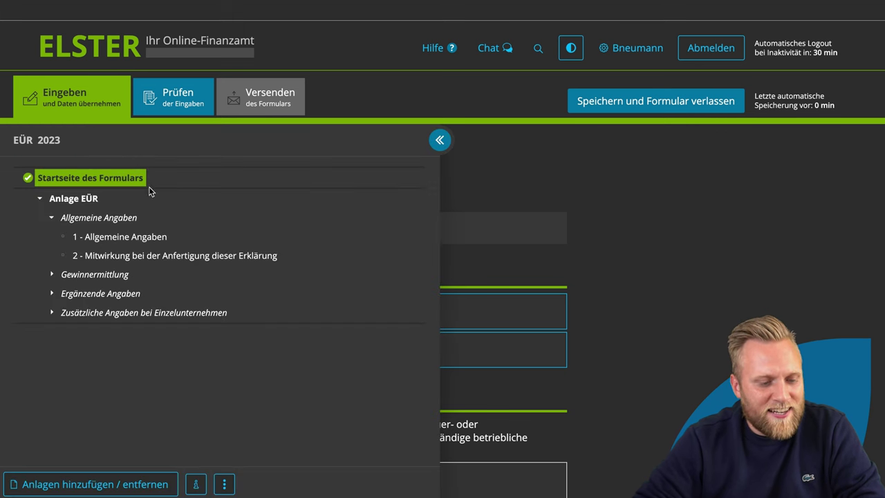
left_click(108, 277)
left_click(138, 294)
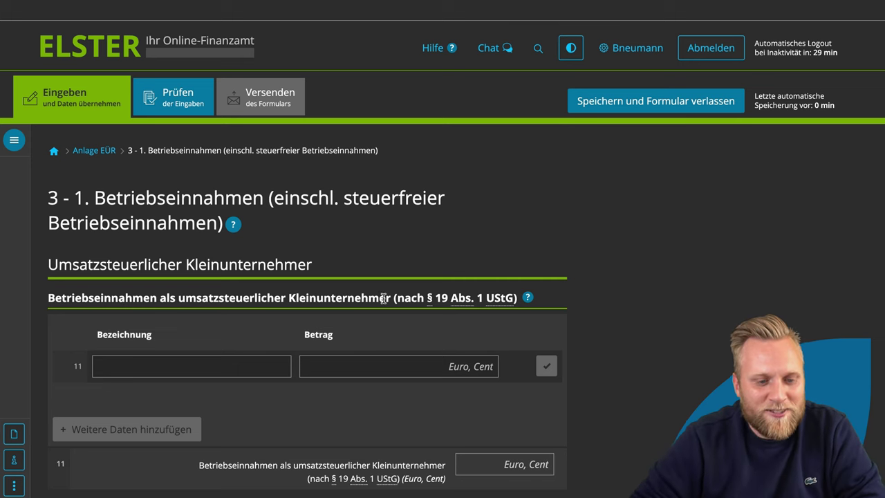
Step: Transfer the Umsatzsteuerpflichtige Betriebseinnahmen of 33.932,52 from the EÜR PDF into the Betrag of line 14
key("ctrl+Tab")
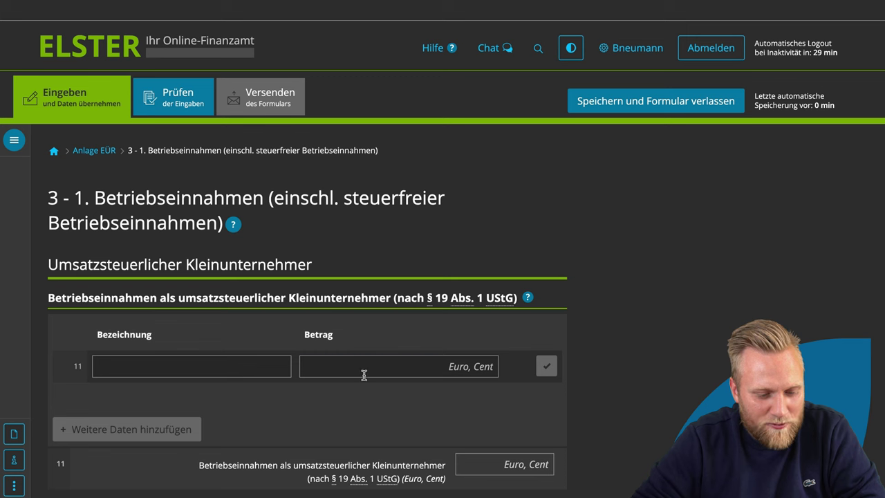
left_click(363, 375)
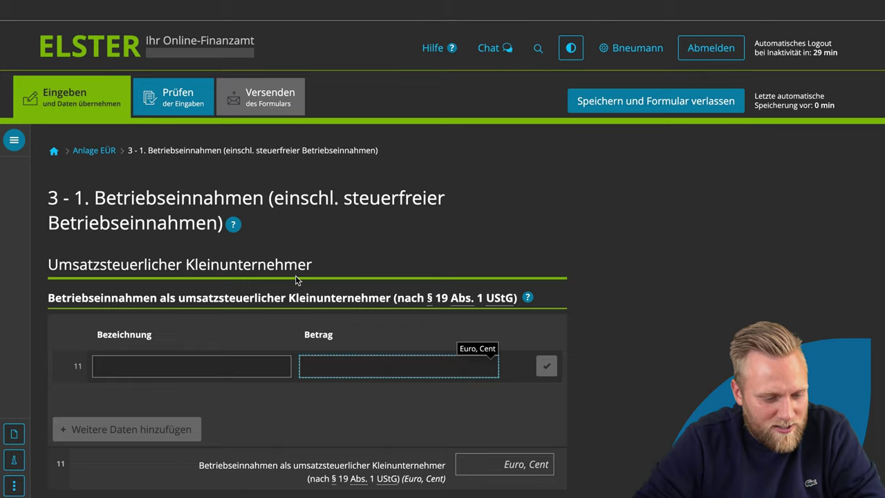
scroll(295, 279, "down", 6)
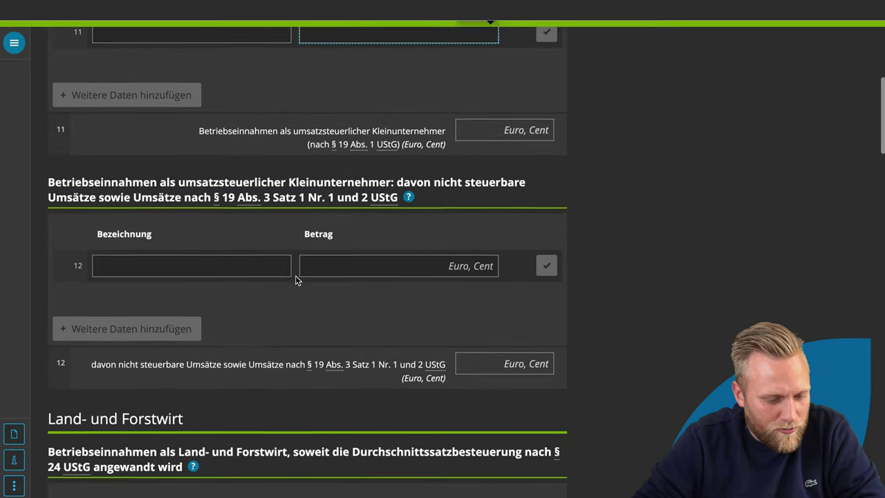
scroll(296, 279, "down", 6)
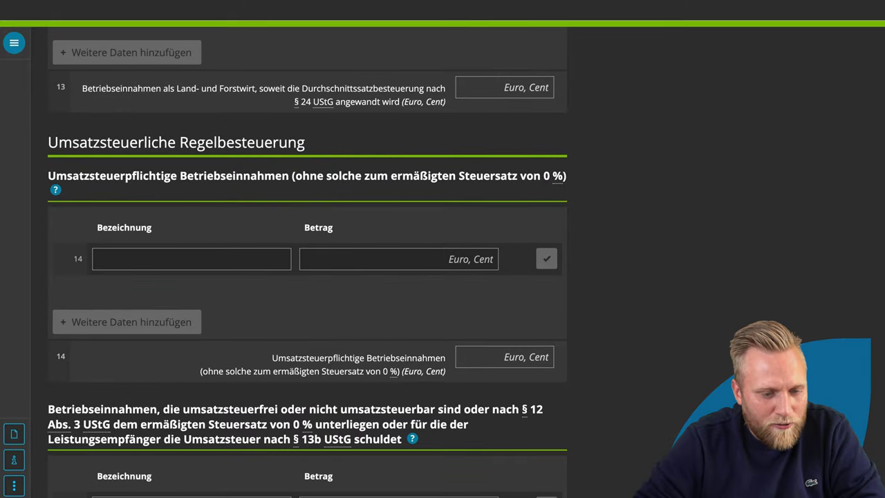
key("ctrl+Tab")
left_click_drag(715, 227, 744, 228)
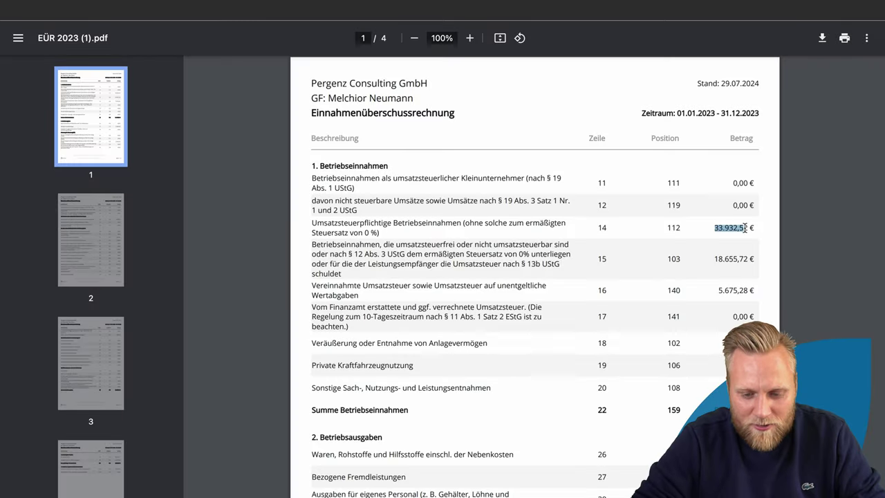
key("ctrl+shift+Tab")
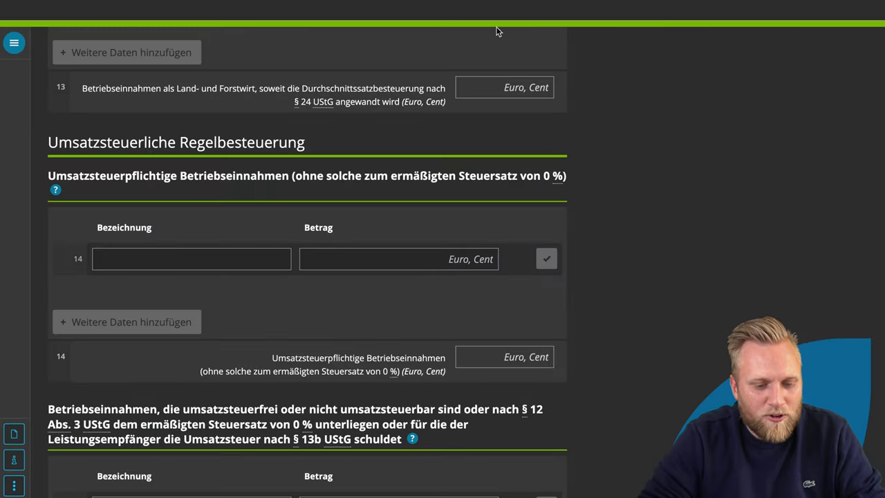
left_click(437, 259)
type("33.932,52")
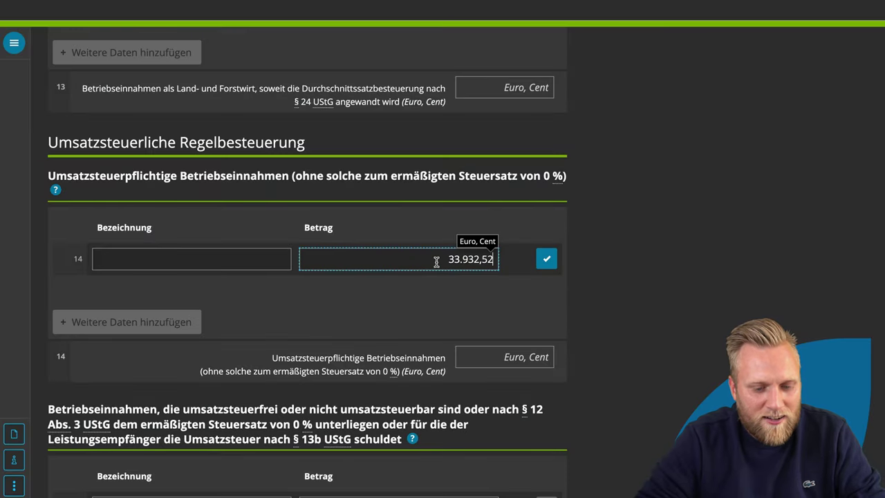
Step: Fill in the Bezeichnung of line 14 with text beginning "Betri"
left_click(267, 259)
type("Betri")
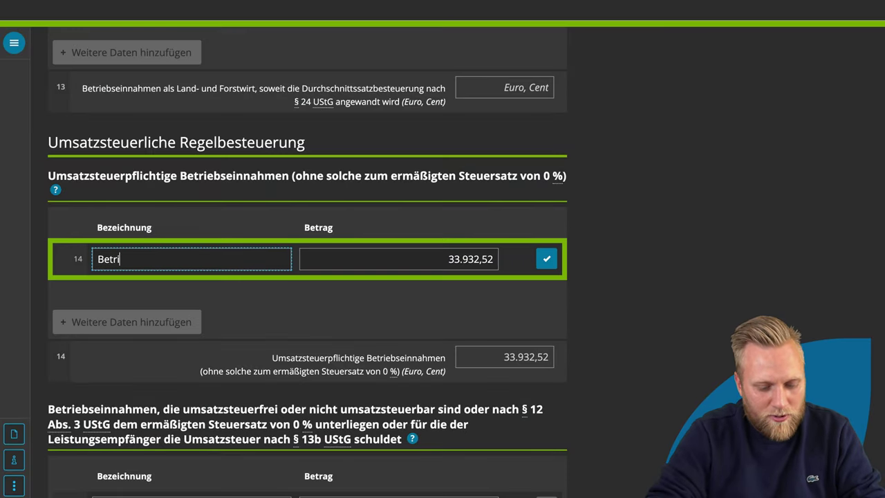